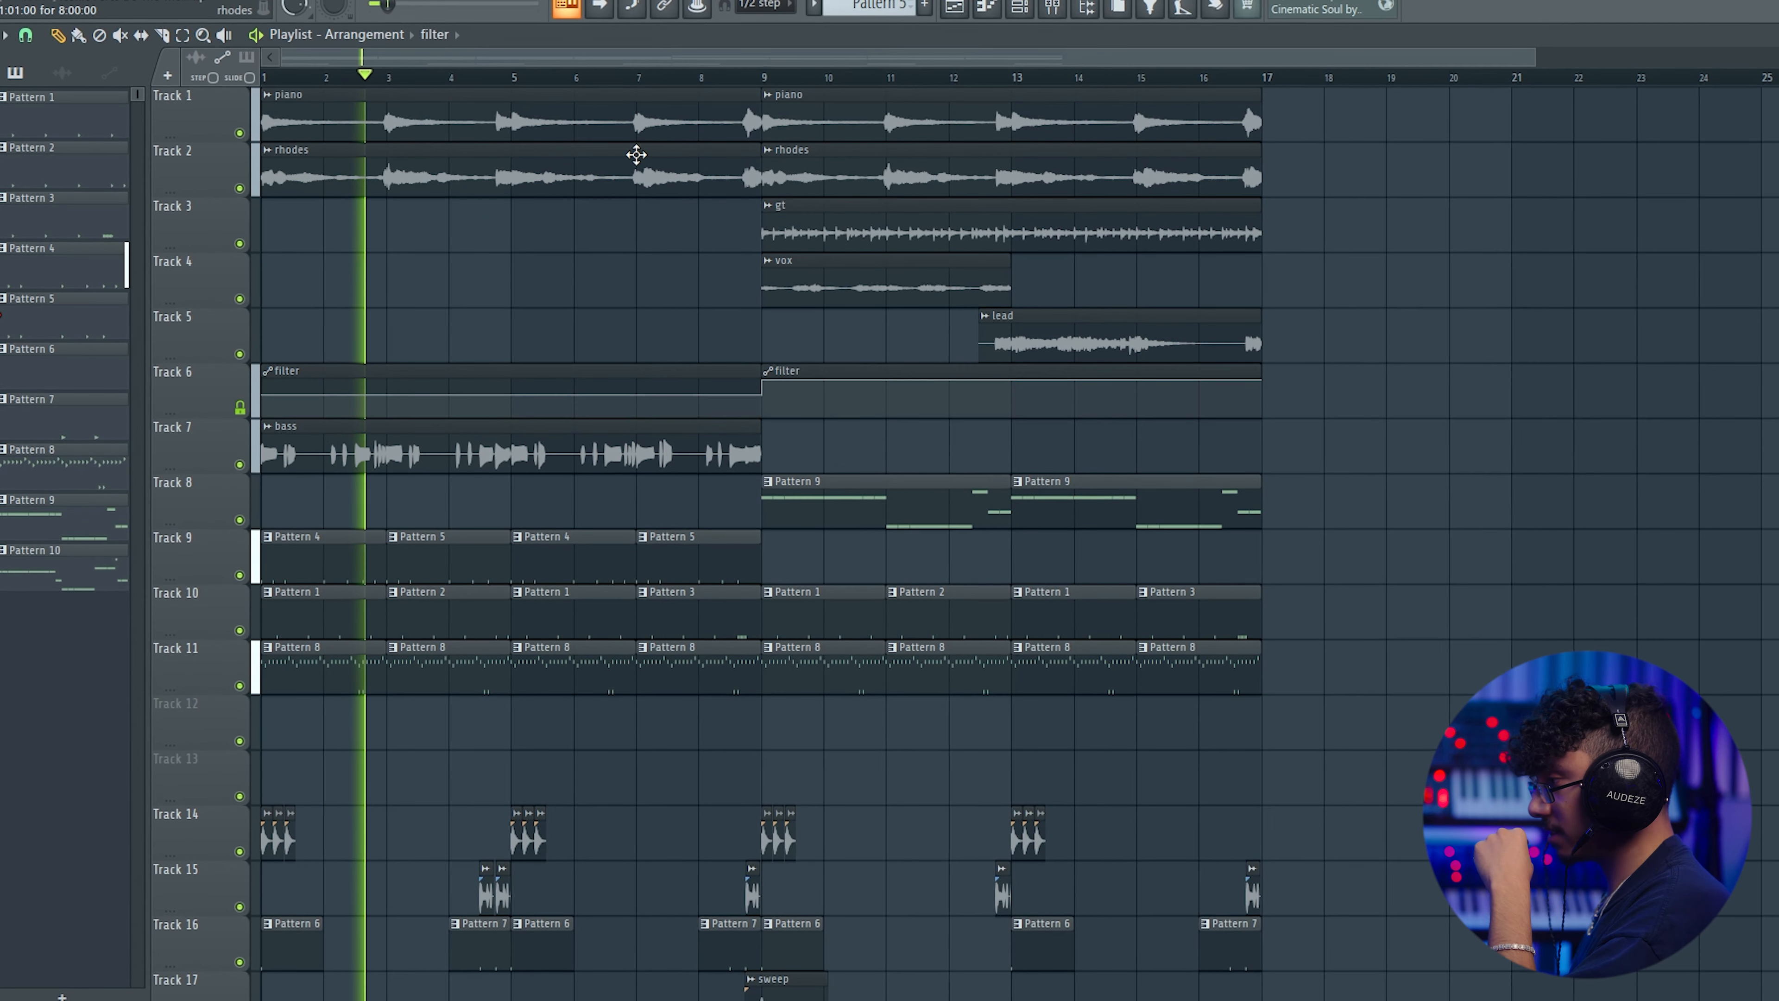
# Step: Listen to the melody on its own by isolating tracks 1 to 4 and unmuting the lead on Track 5
pyautogui.rightClick(240, 134)
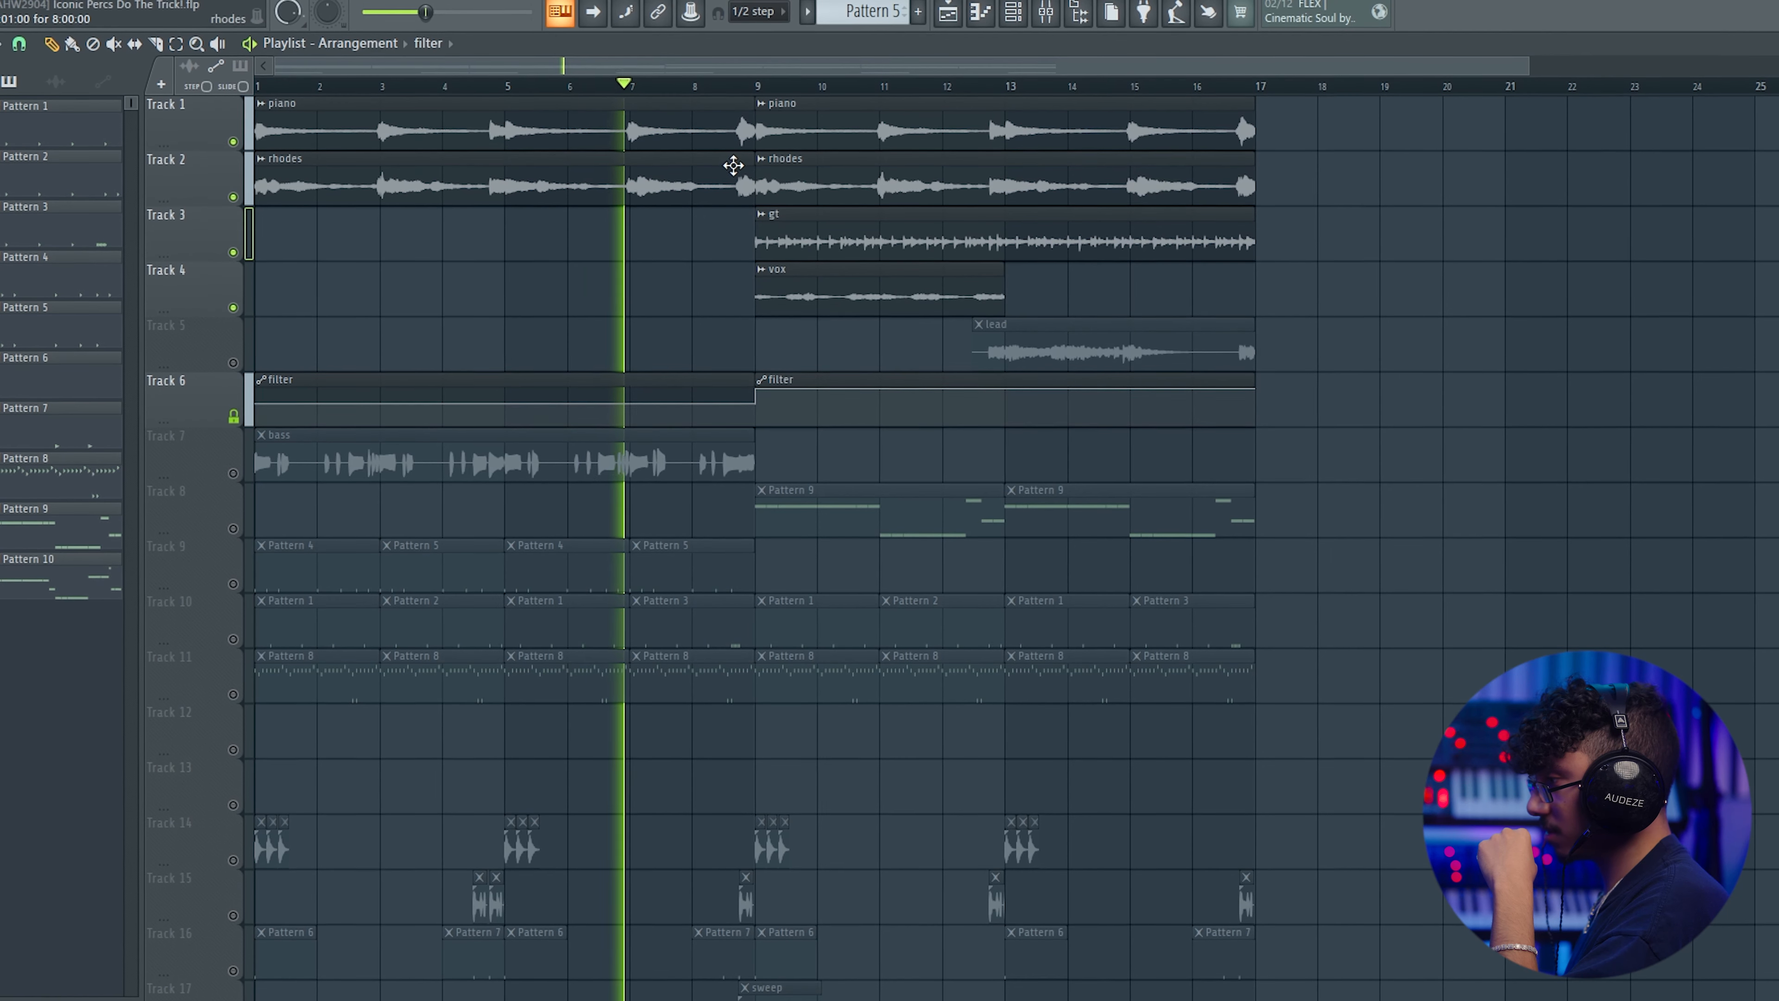
pyautogui.click(233, 365)
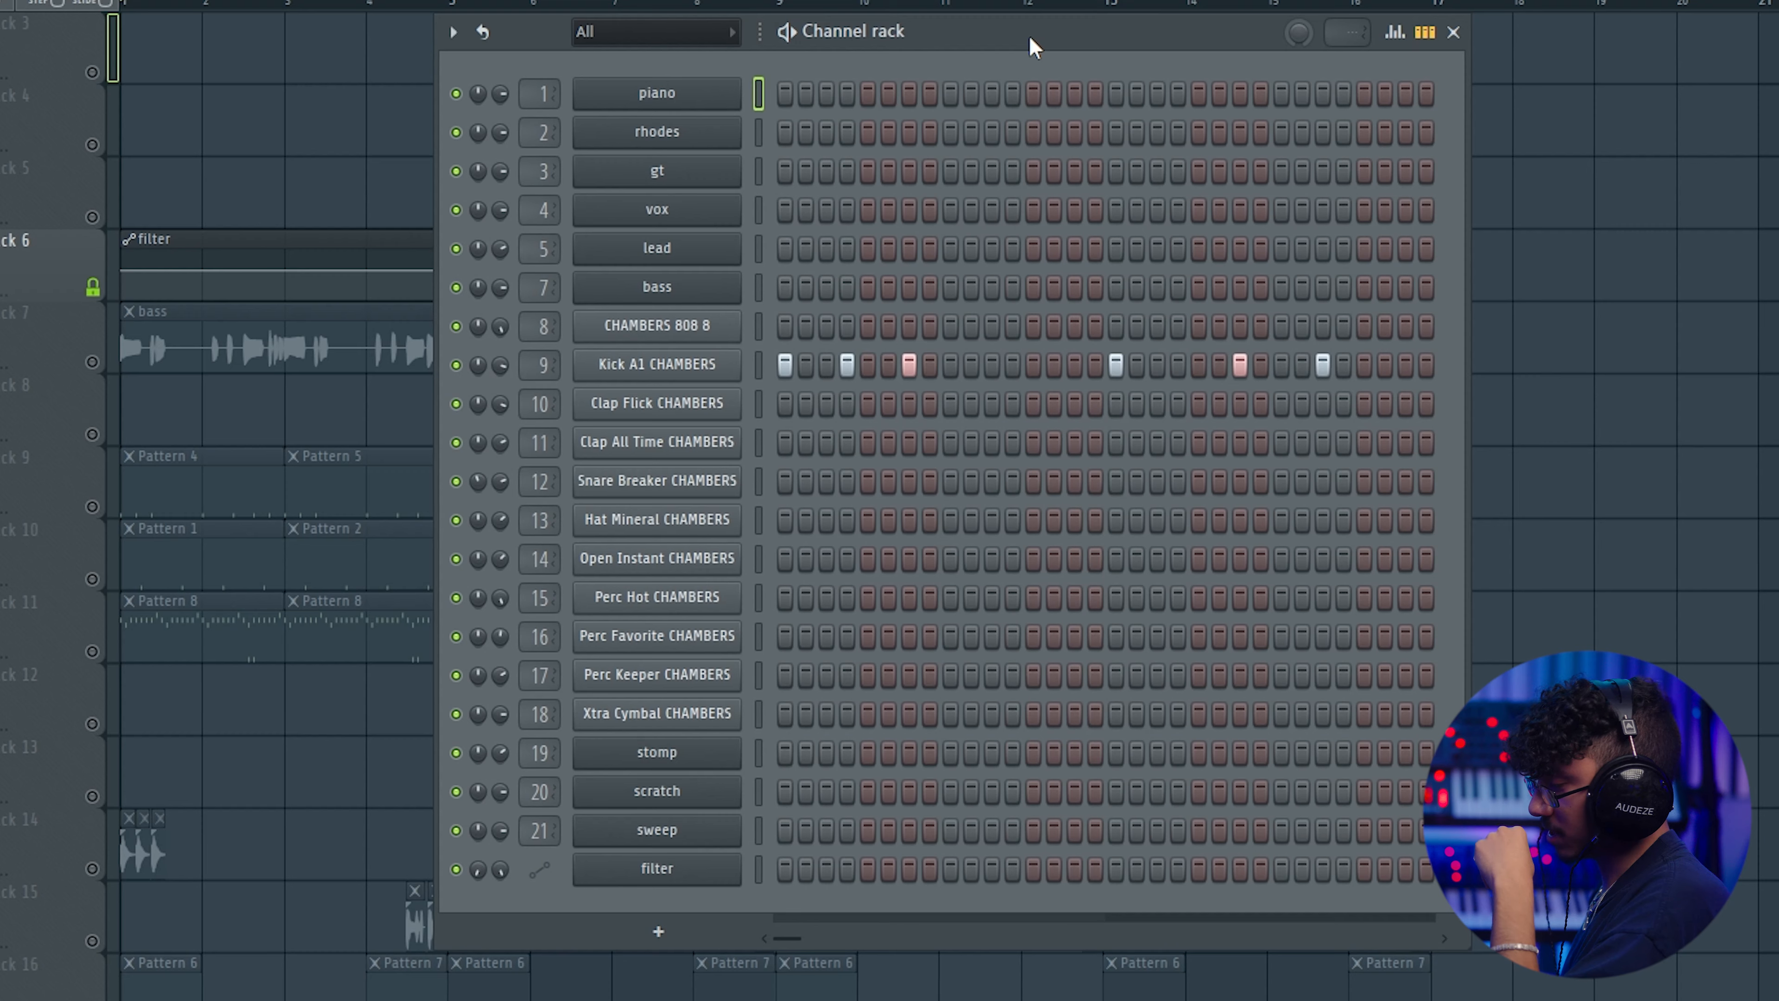
# Step: Unmute only the drum tracks 9, 10 and 11 and start playback
pyautogui.click(90, 506)
pyautogui.click(90, 578)
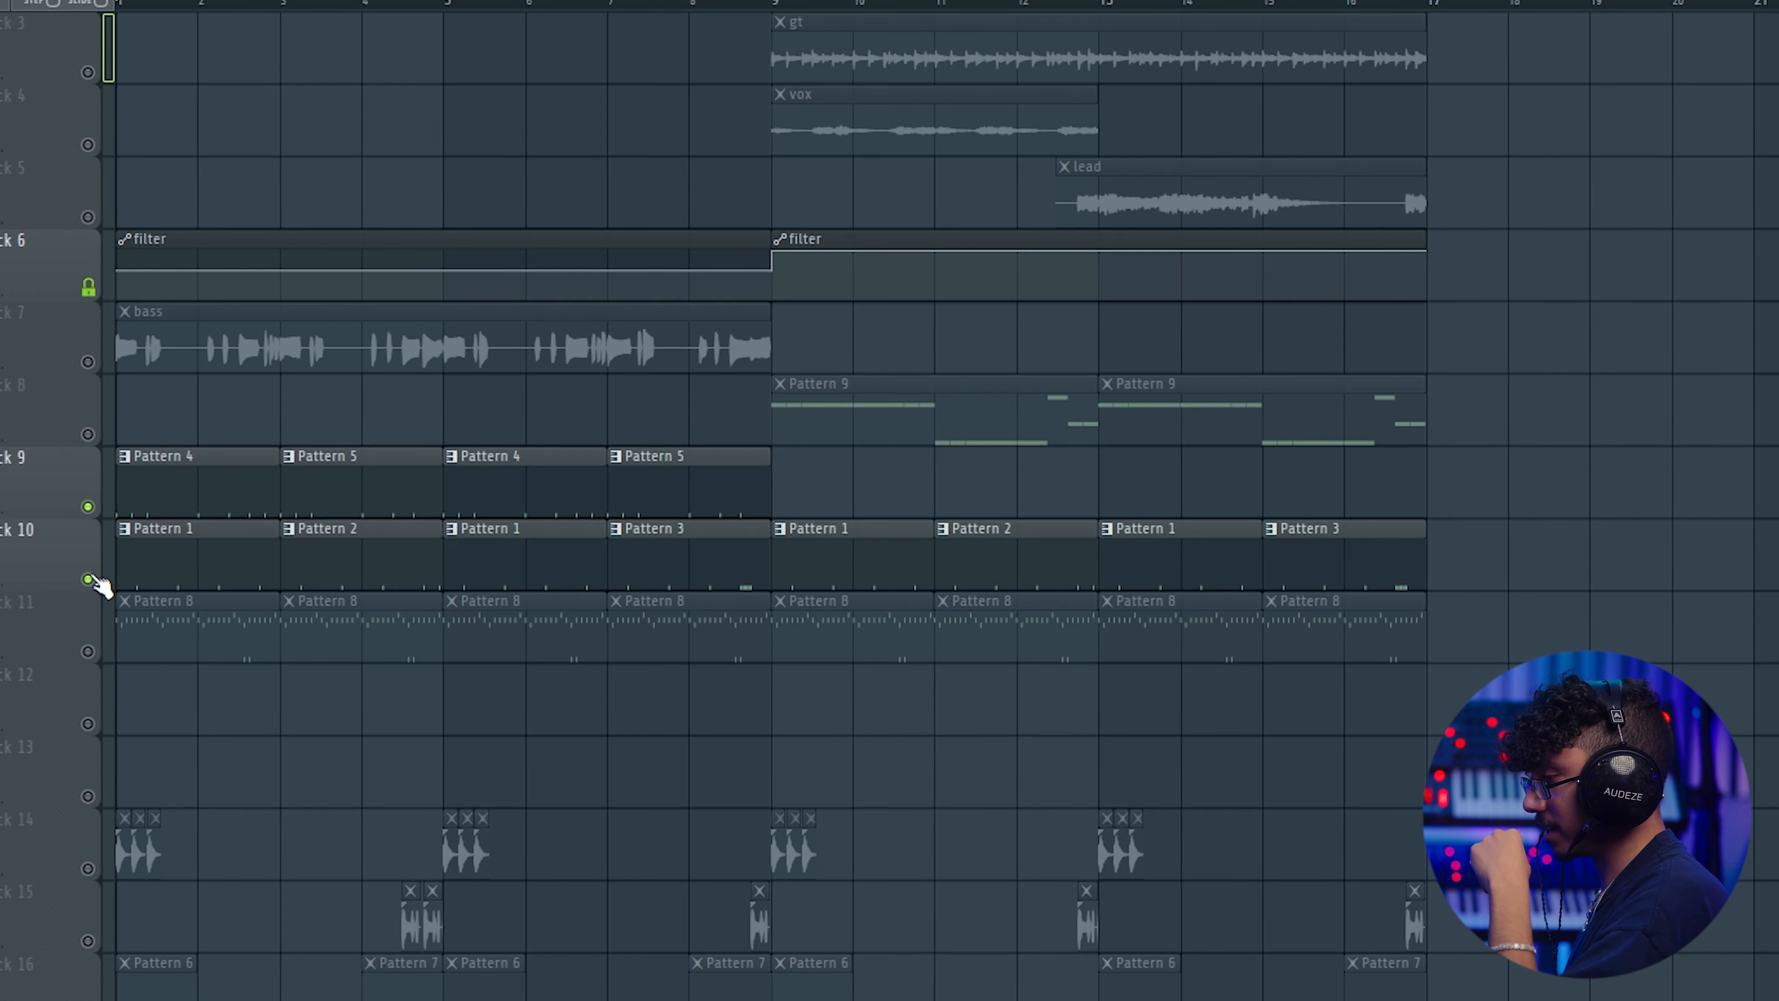
pyautogui.click(89, 652)
pyautogui.press('space')
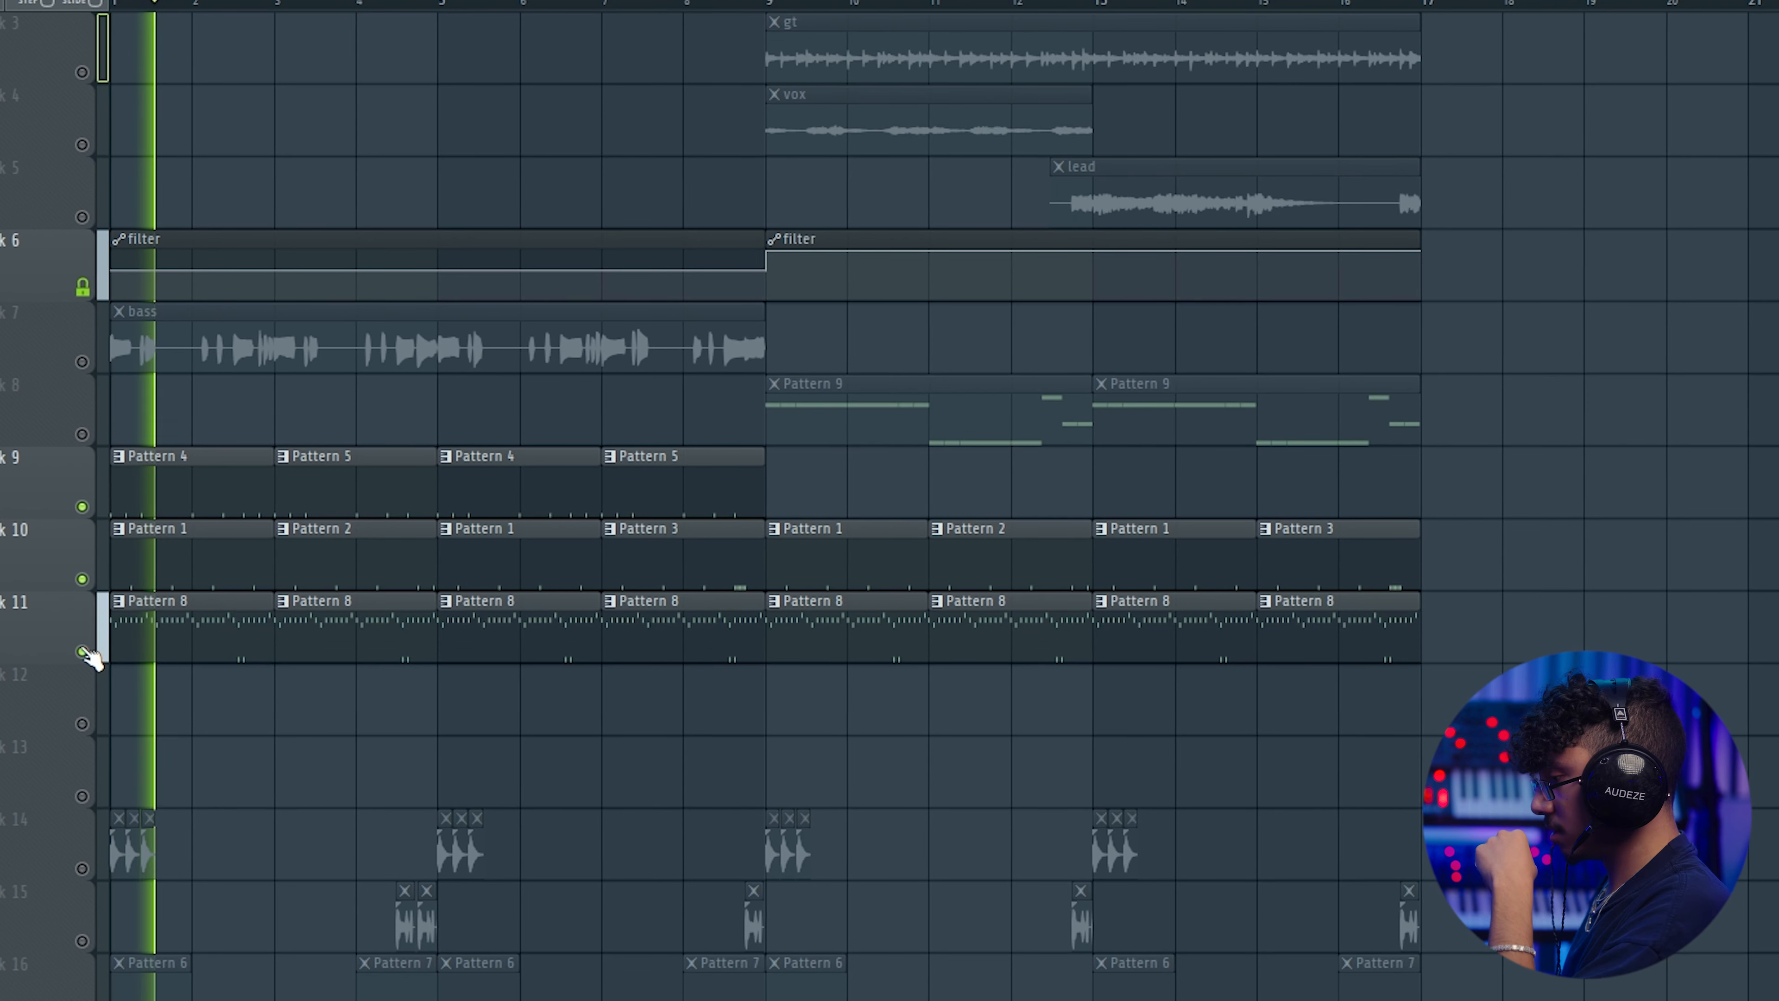
# Step: Create a new pattern on Track 12 with Open Instant CHAMBERS hits on steps 1, 4, 7 and 17
pyautogui.press('F6')
pyautogui.press('F4')
pyautogui.press('F6')
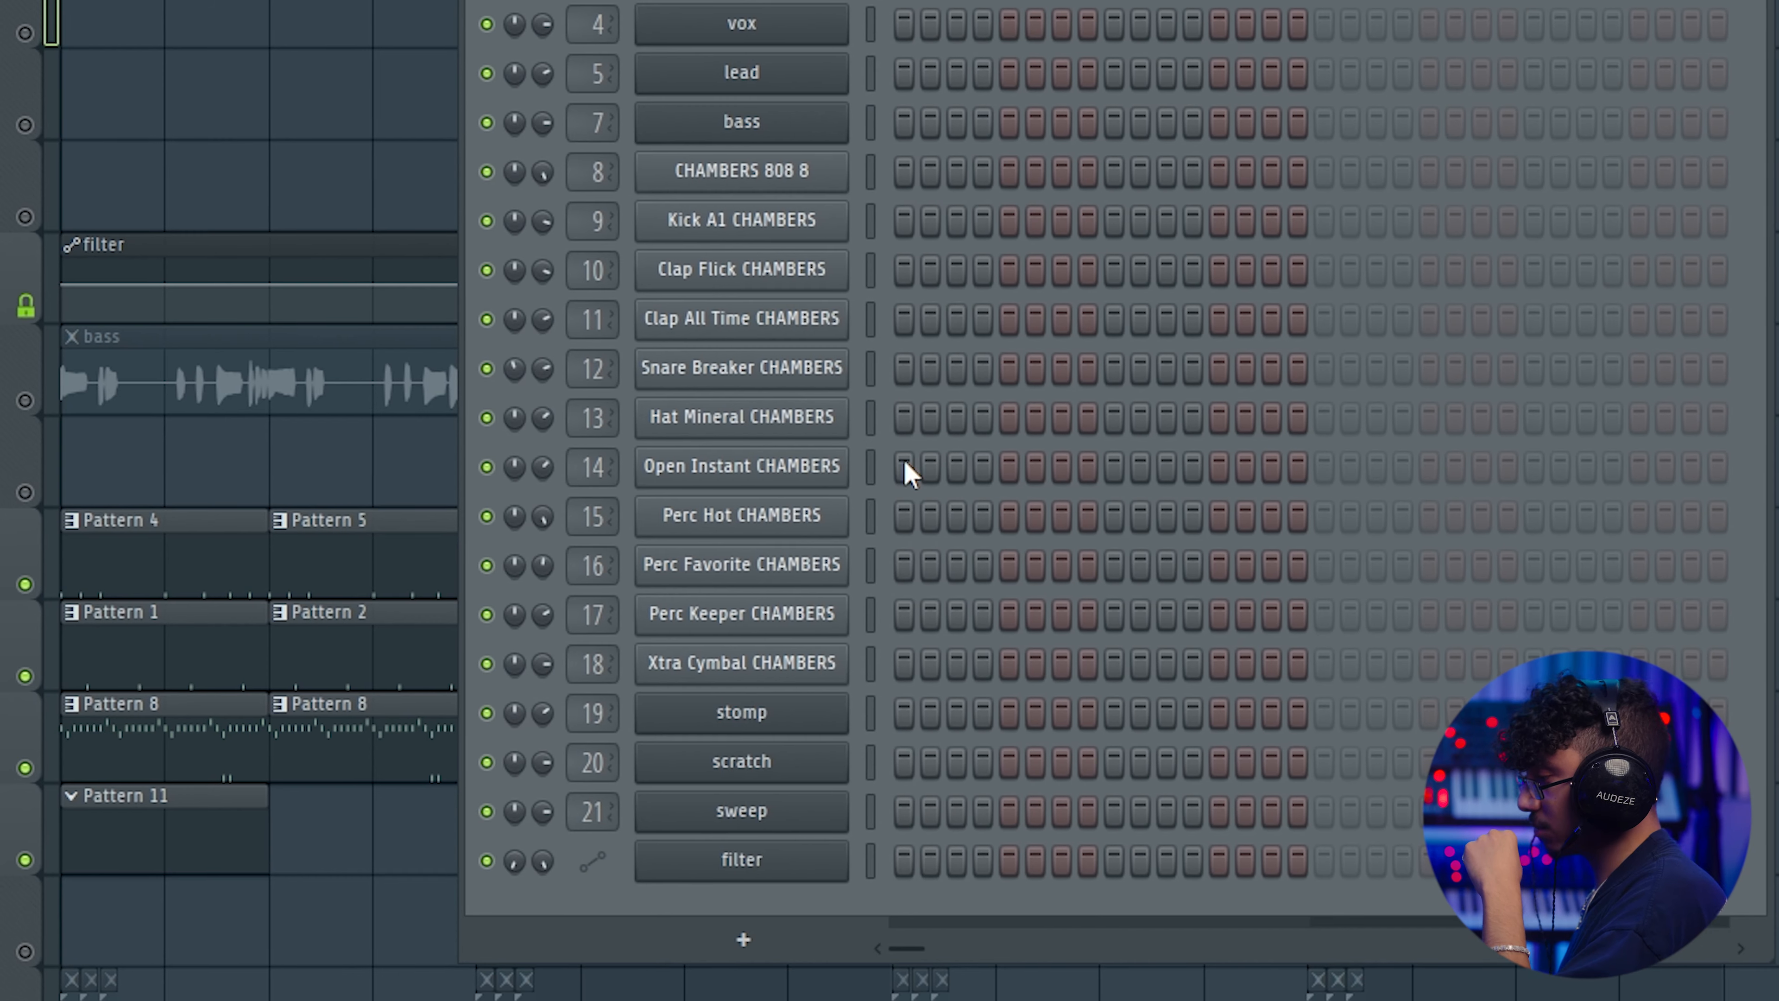
pyautogui.click(905, 468)
pyautogui.click(972, 466)
pyautogui.click(1051, 466)
pyautogui.click(1314, 466)
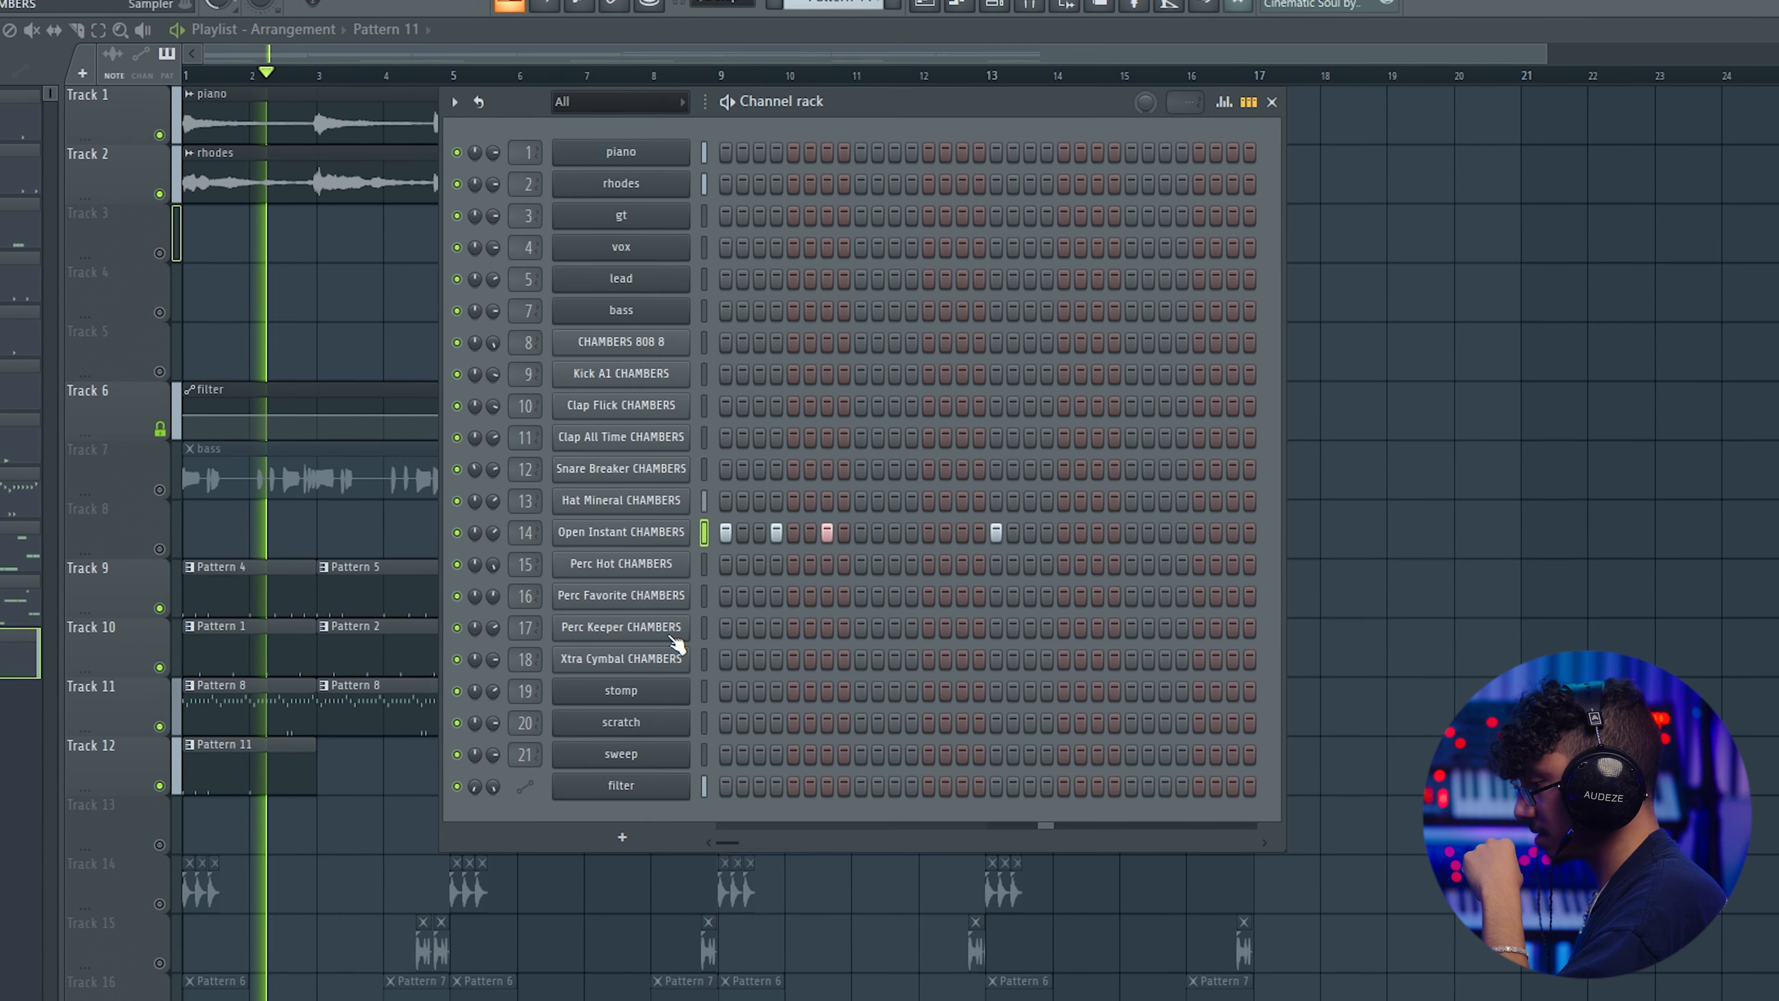
# Step: Repeat the open hat pattern on Track 12 from bar 3
pyautogui.press('F6')
pyautogui.click(269, 828)
pyautogui.press('F6')
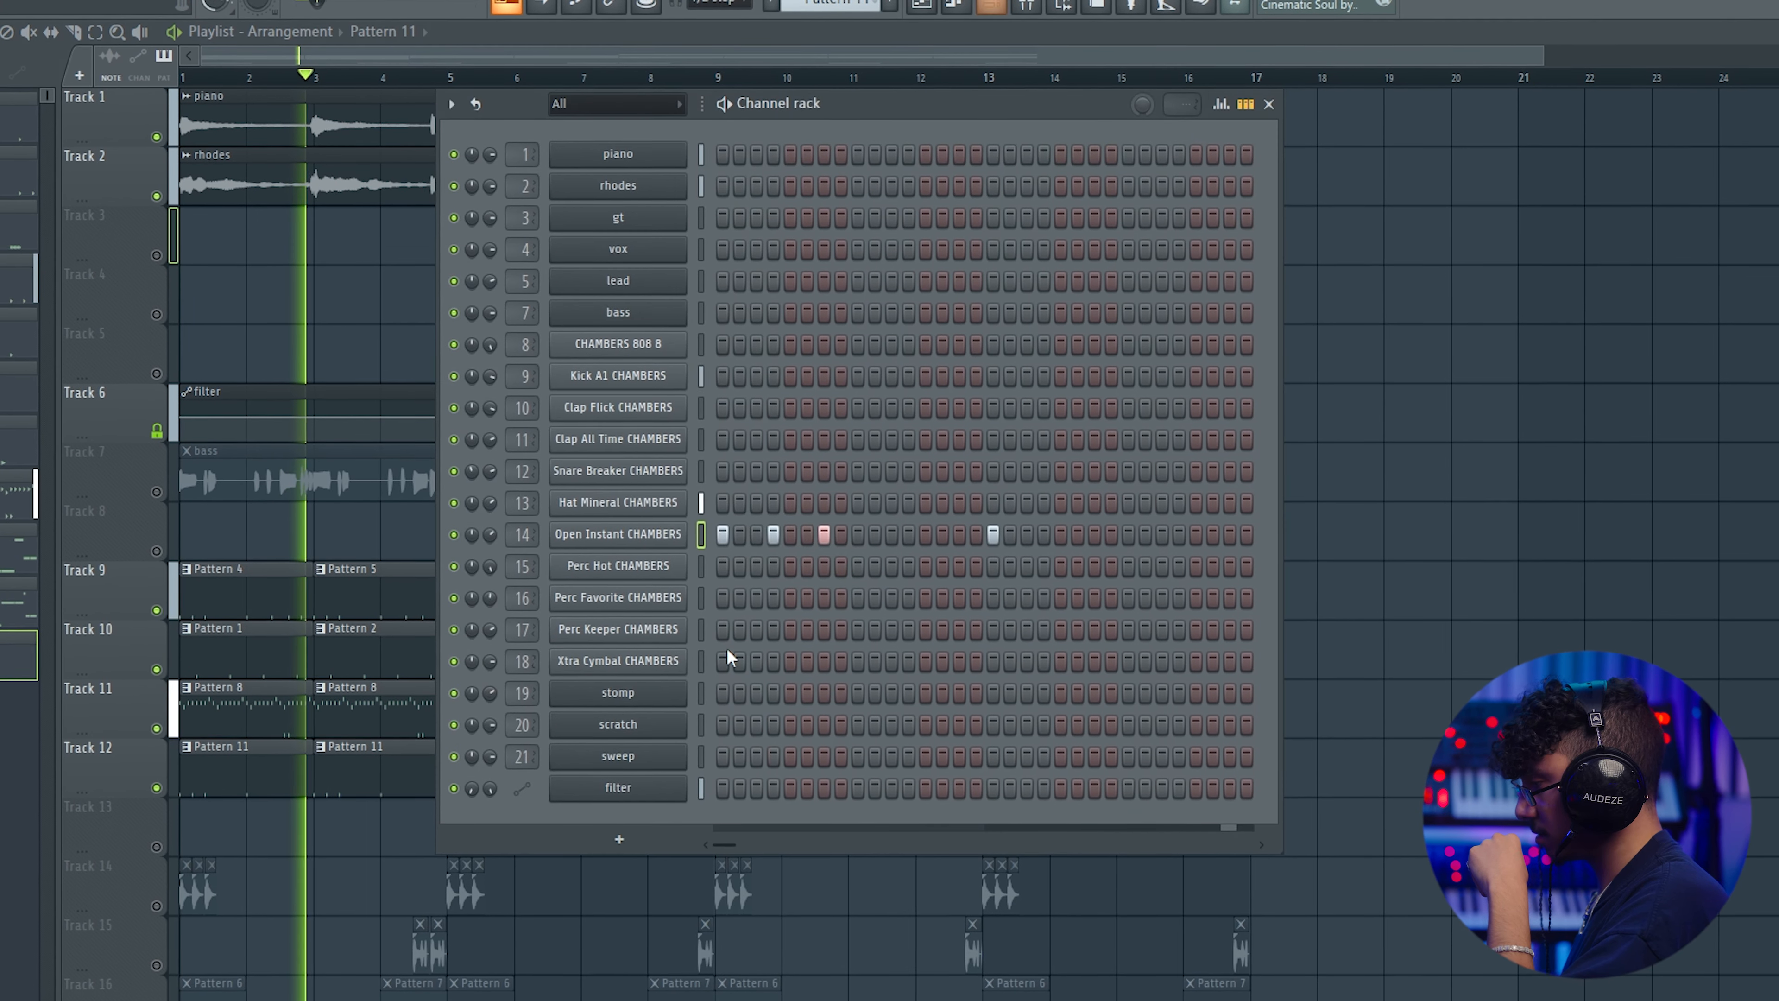
pyautogui.press('F6')
# Step: Program a new pattern on Track 13 with Perc Favorite hits on steps 13 to 16 and Perc Keeper hits on steps 20, 23, 27 and 28
pyautogui.press('F6')
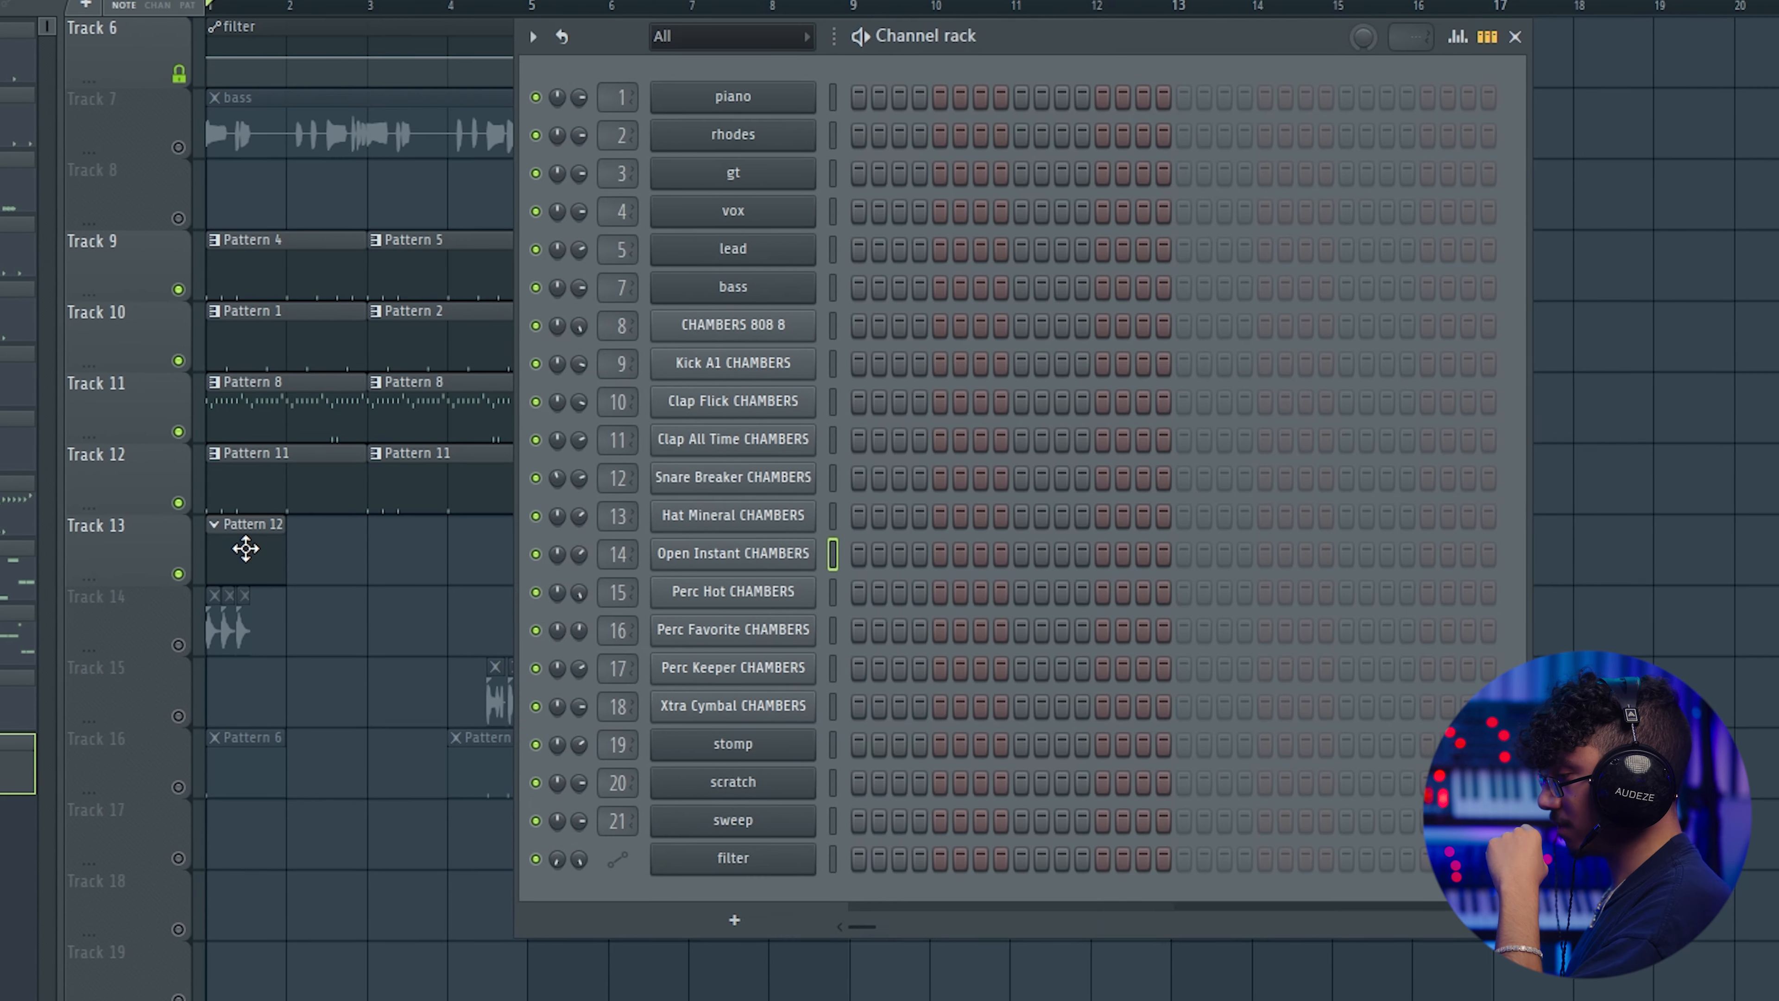
pyautogui.moveTo(1087, 628); pyautogui.dragTo(1145, 625)
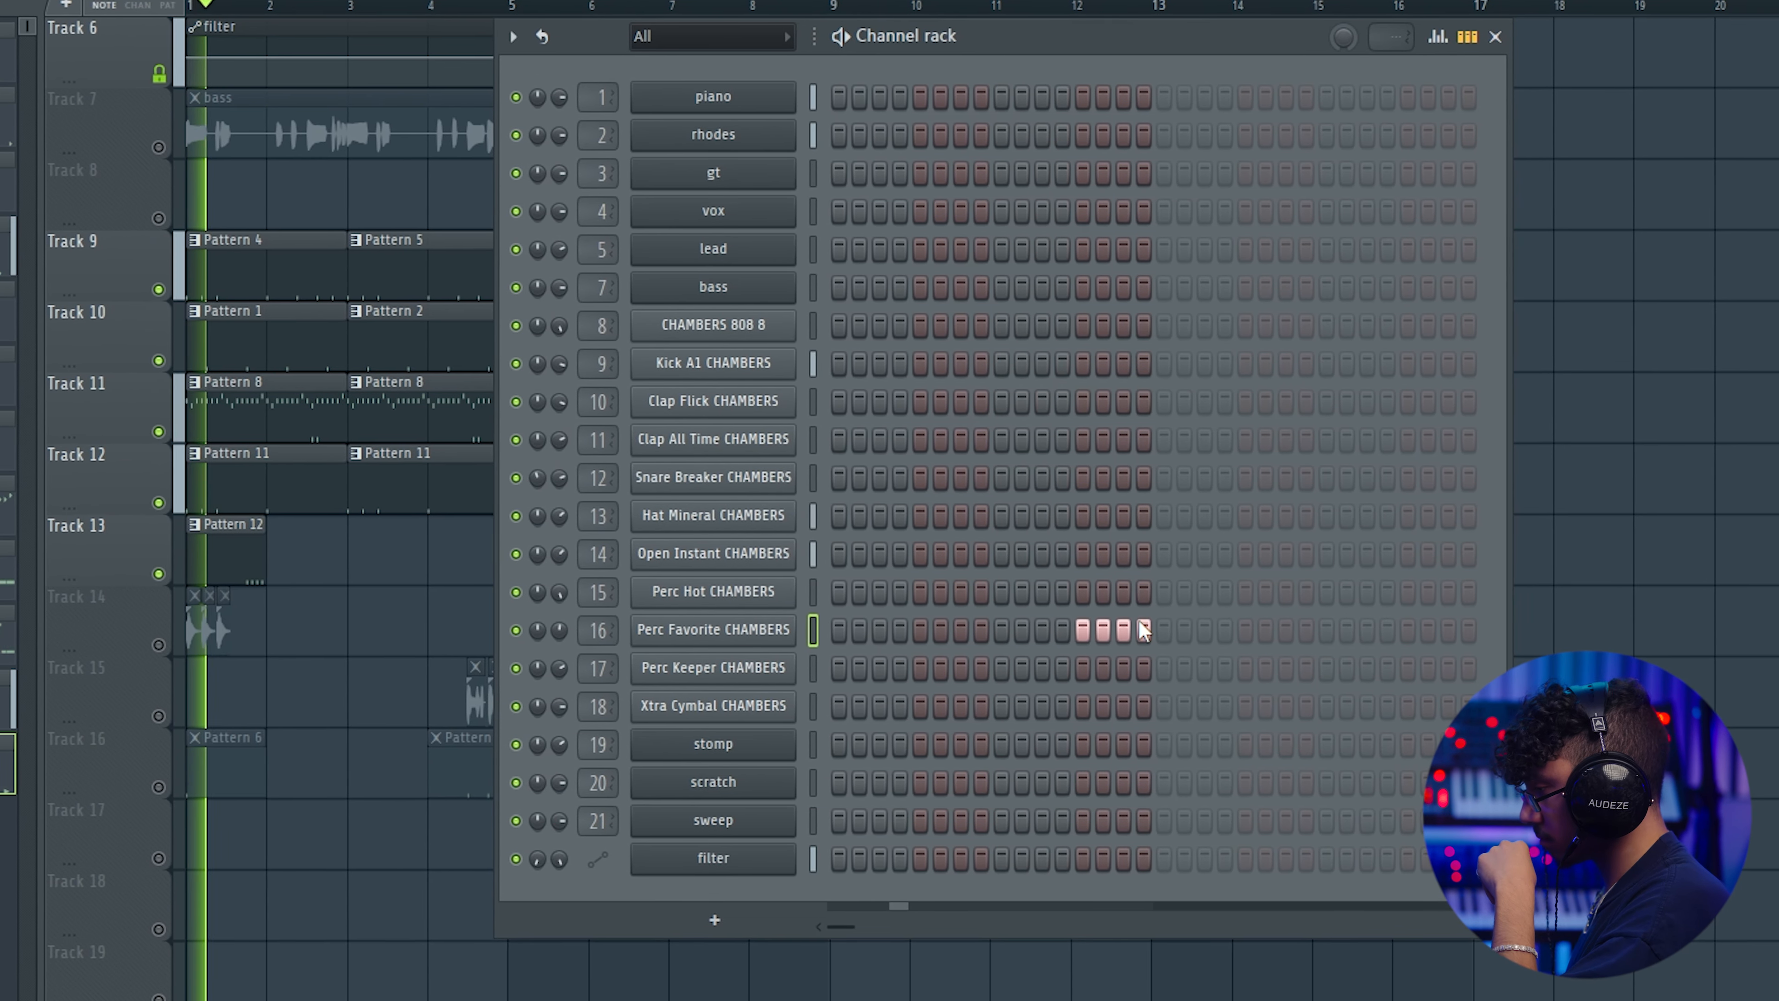
pyautogui.click(1212, 668)
pyautogui.click(1271, 669)
pyautogui.click(1352, 668)
pyautogui.click(1373, 668)
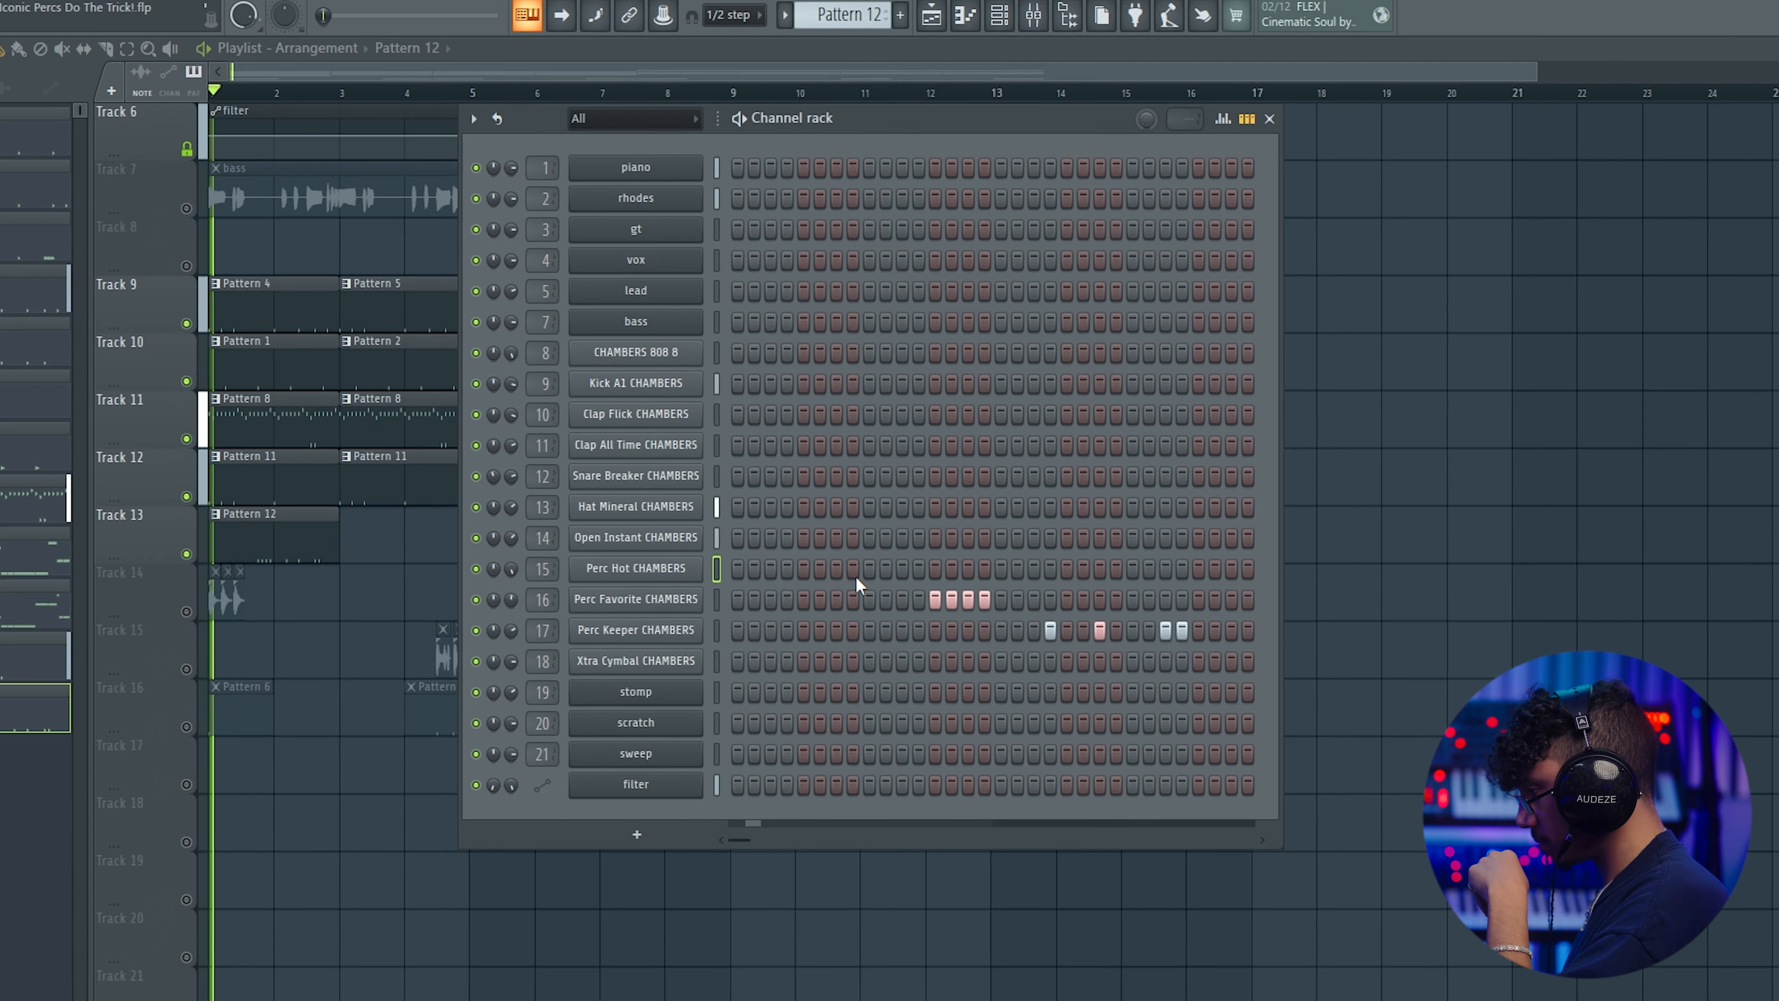
# Step: Add Perc Hot CHAMBERS hits on steps 8 and 10 of the percussion pattern
pyautogui.click(854, 574)
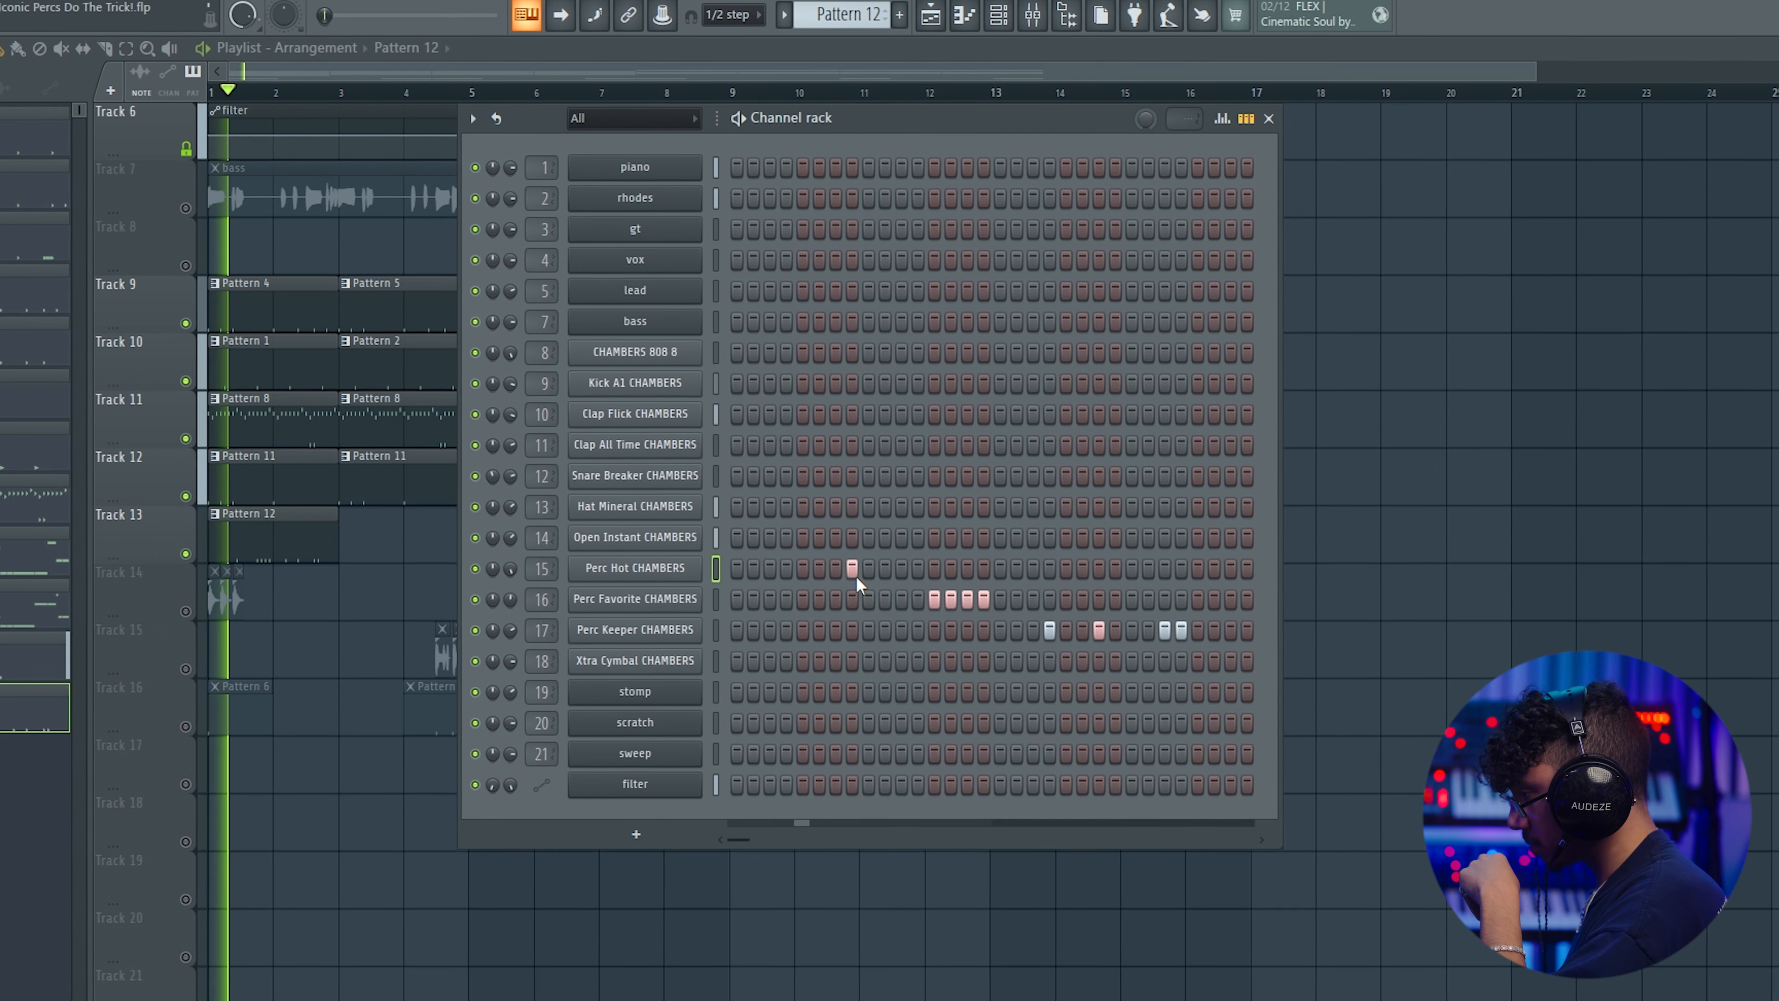
pyautogui.click(887, 571)
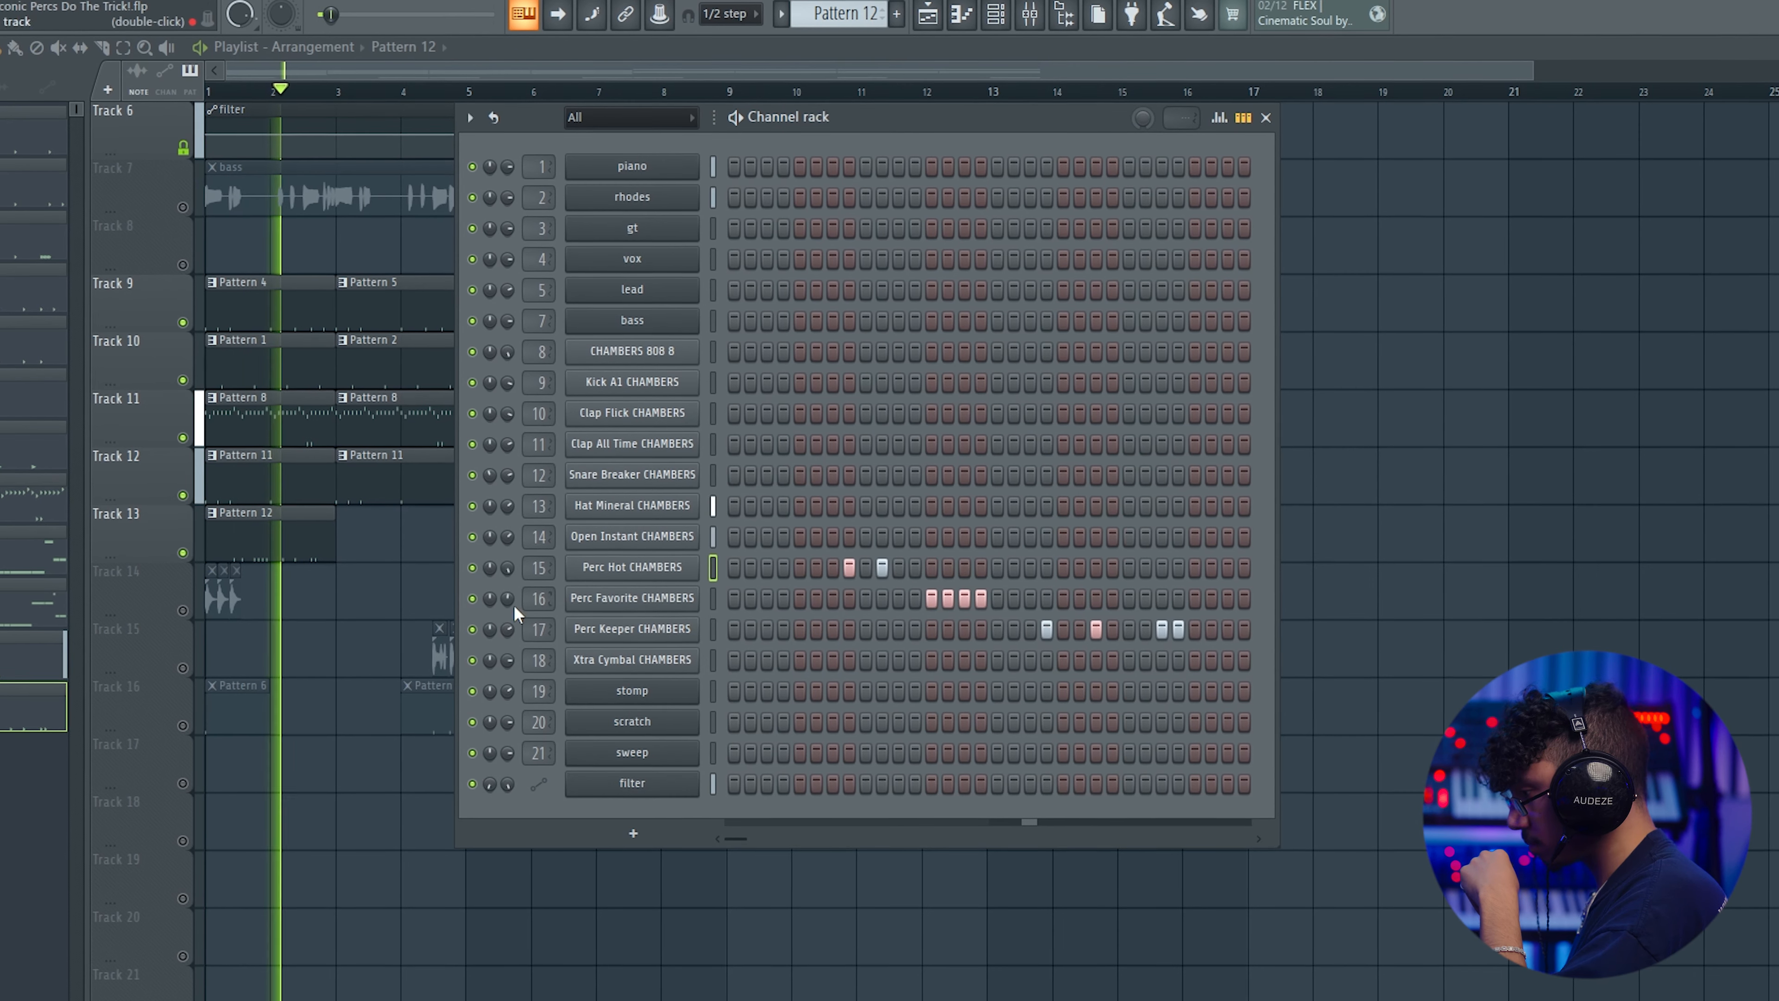
pyautogui.press('F6')
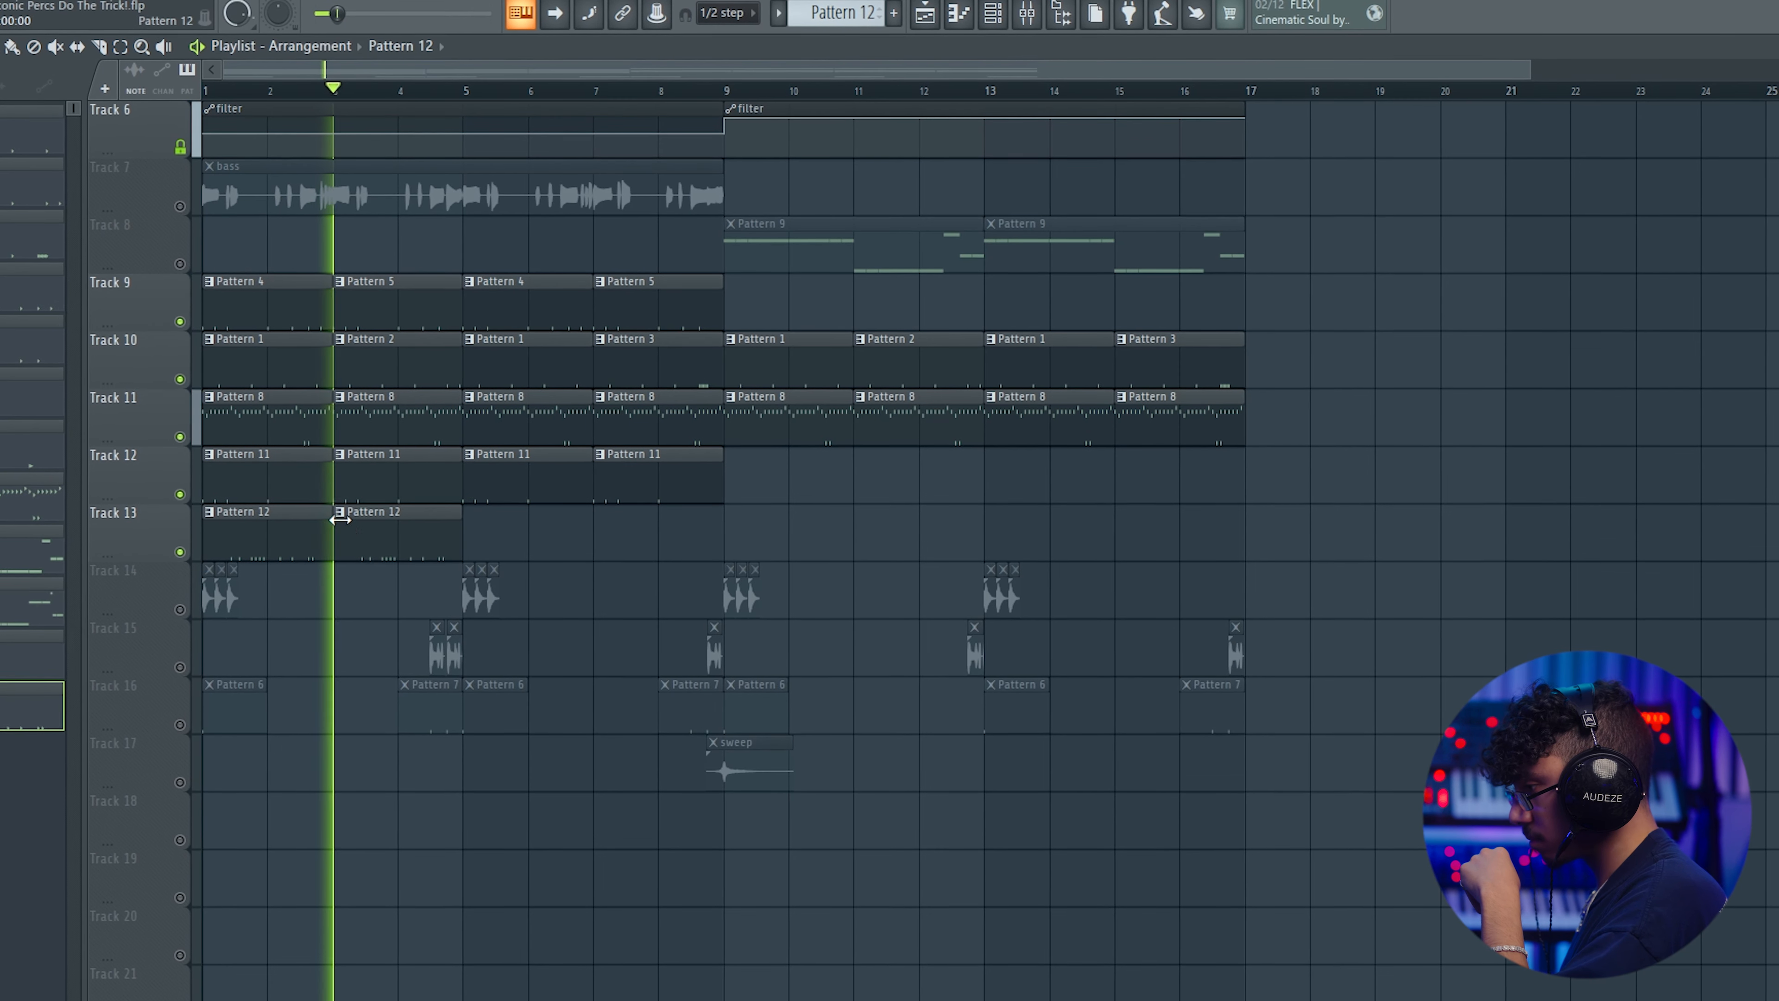
# Step: Make the bar 3 clip on Track 13 unique and vary it with Perc Hot hits on steps 30 and 31 and Perc Favorite on step 26
pyautogui.rightClick(341, 522)
pyautogui.click(396, 704)
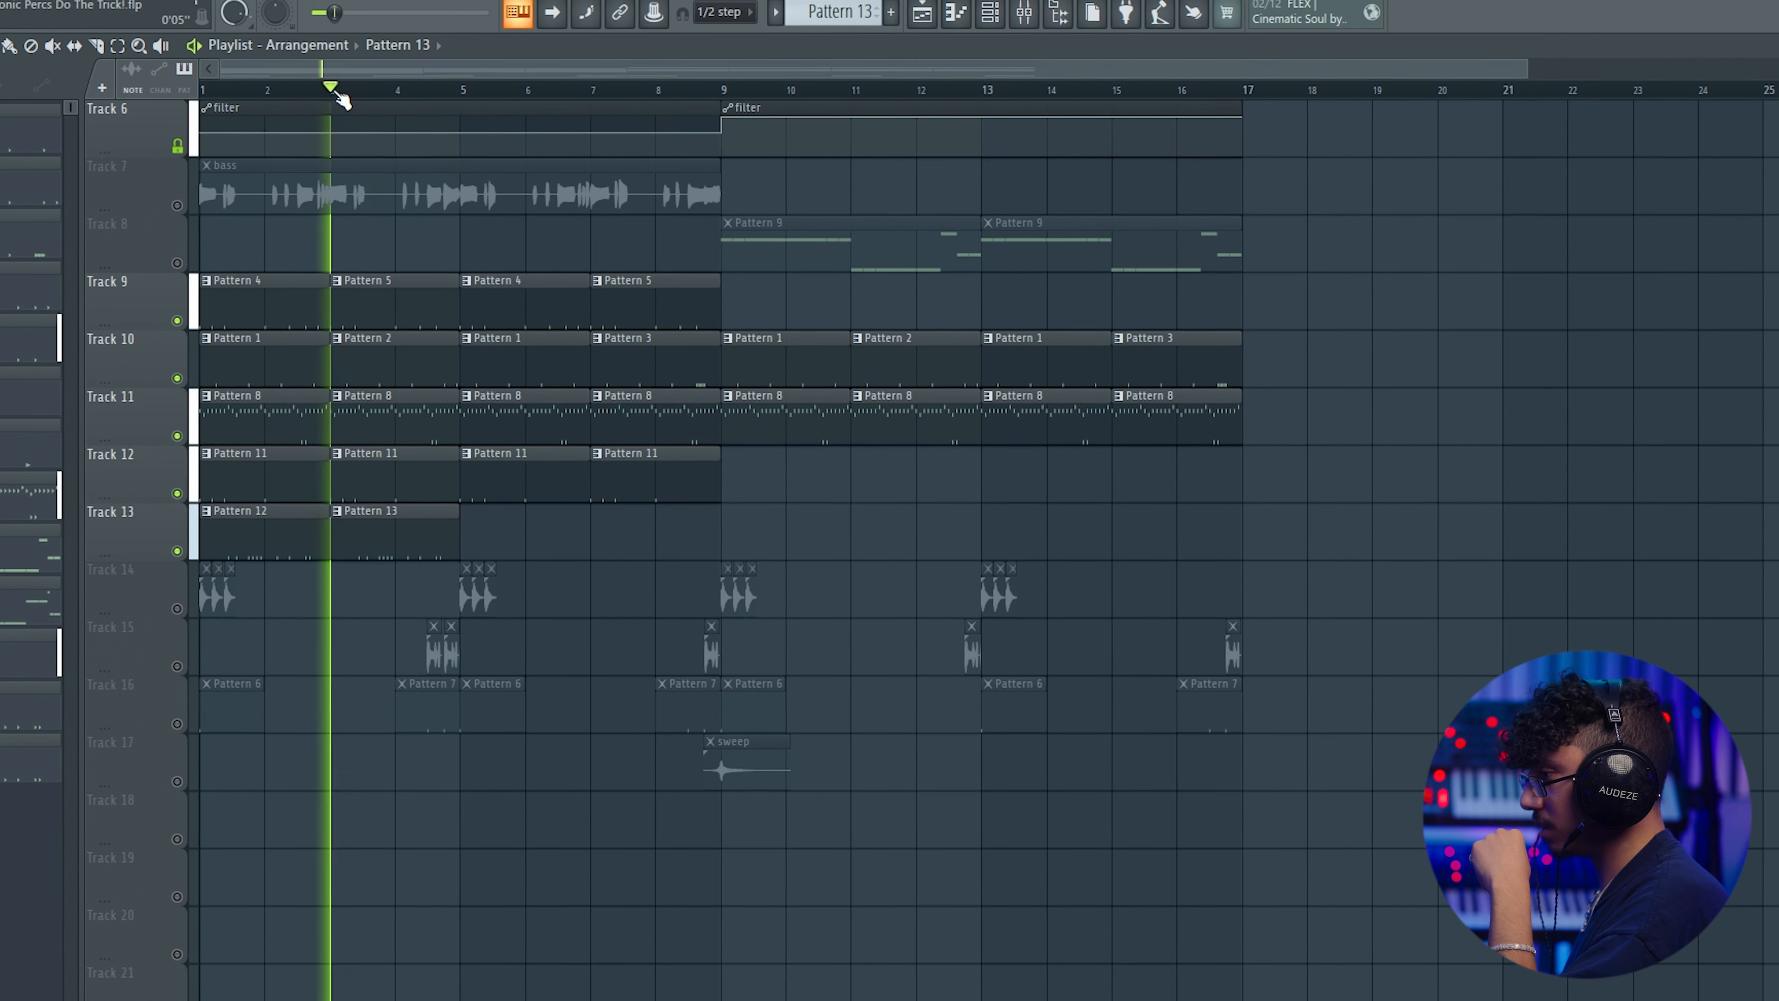
pyautogui.press('F6')
pyautogui.click(1205, 565)
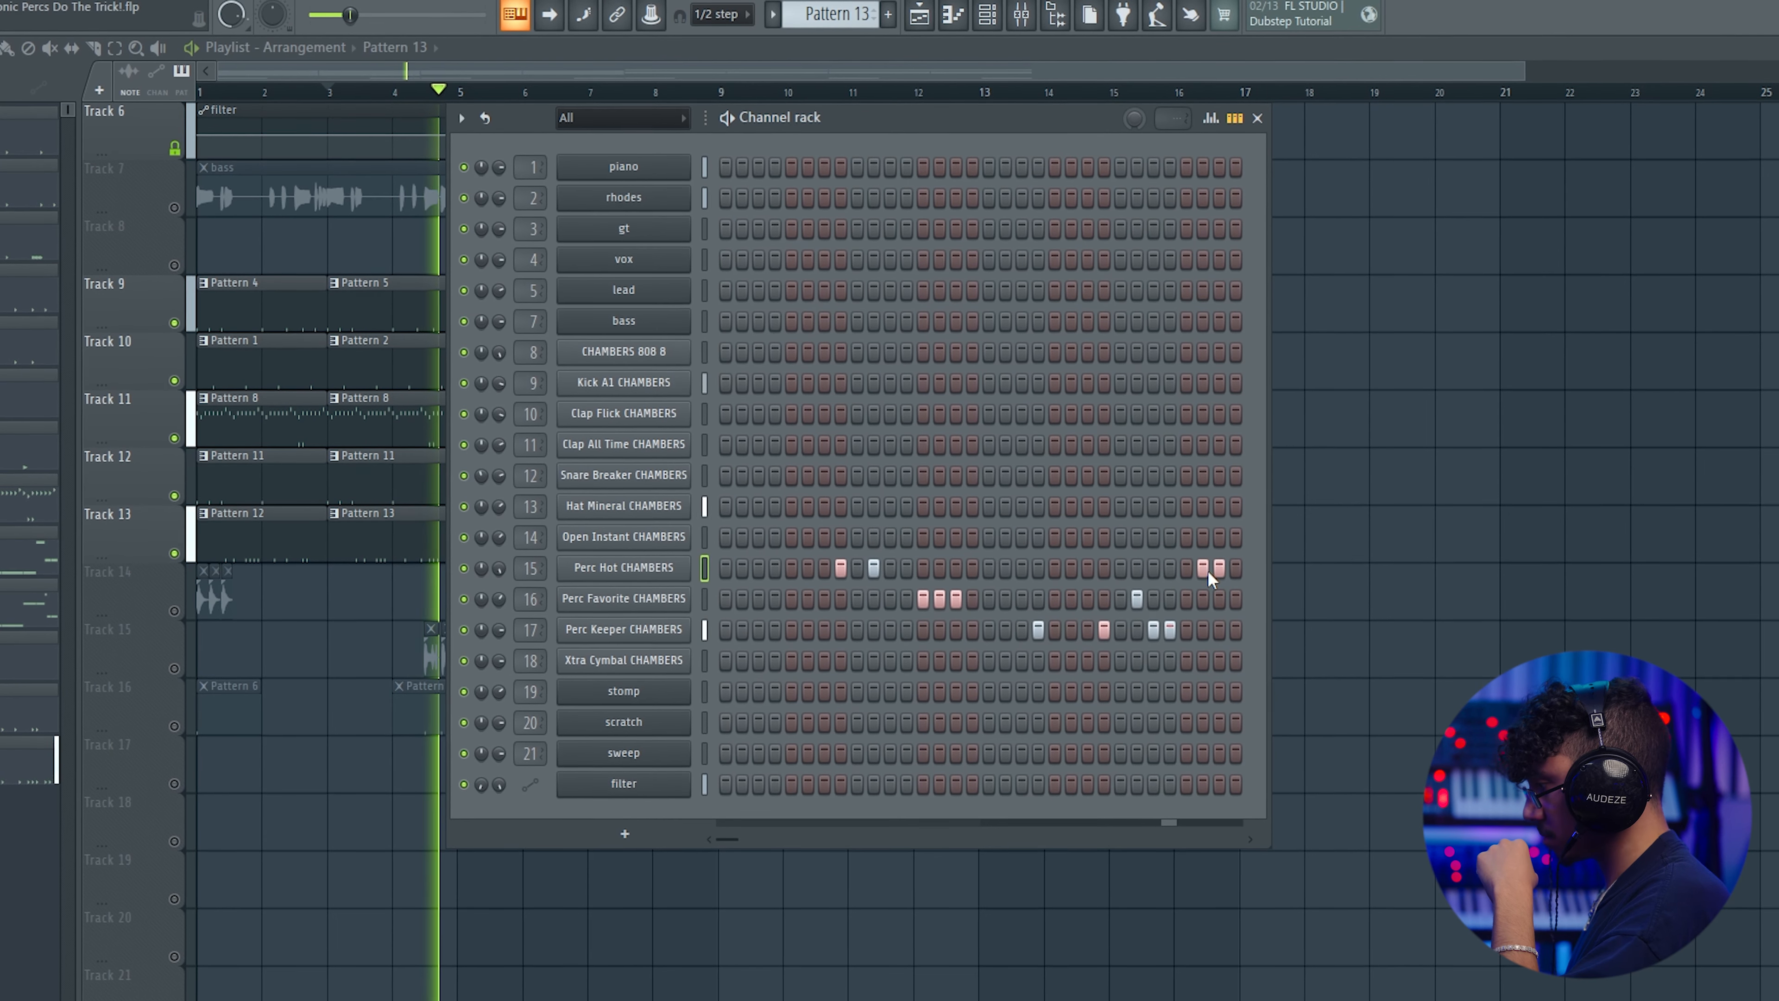
pyautogui.press('F6')
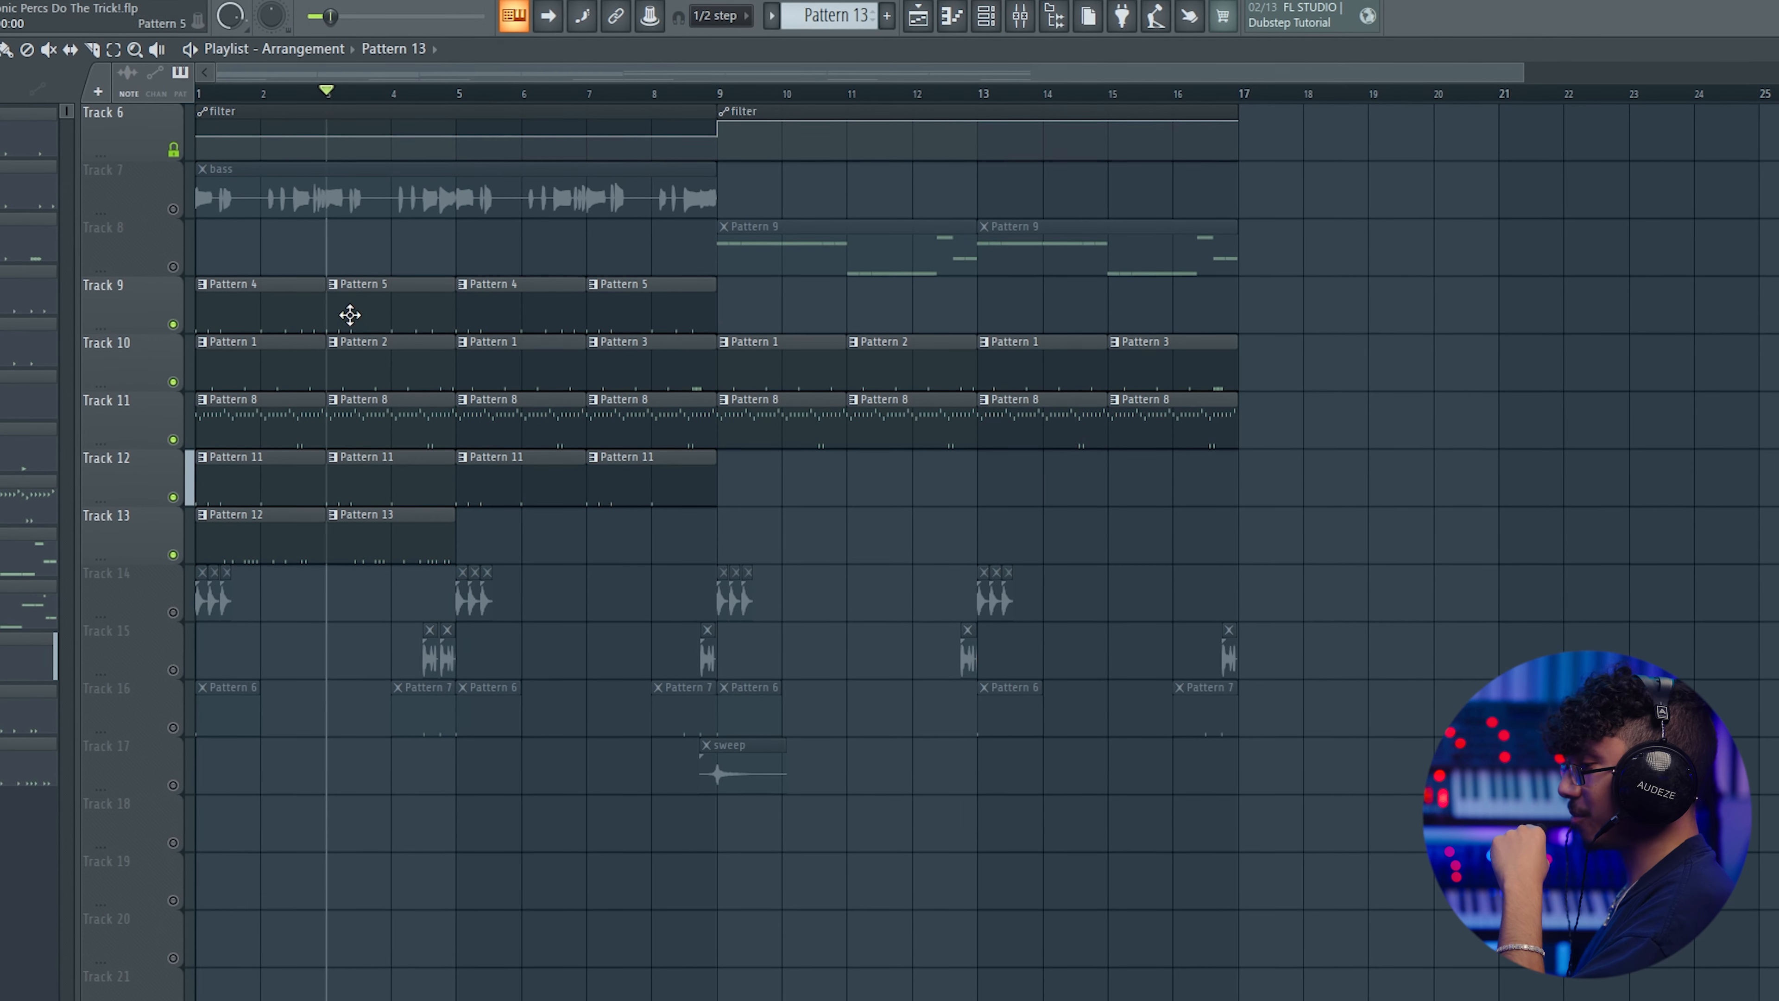
# Step: Repeat the two percussion patterns across bars 5 to 8 on Track 13 and unmute all tracks
pyautogui.click(597, 535)
pyautogui.scroll(5, 601, 535)
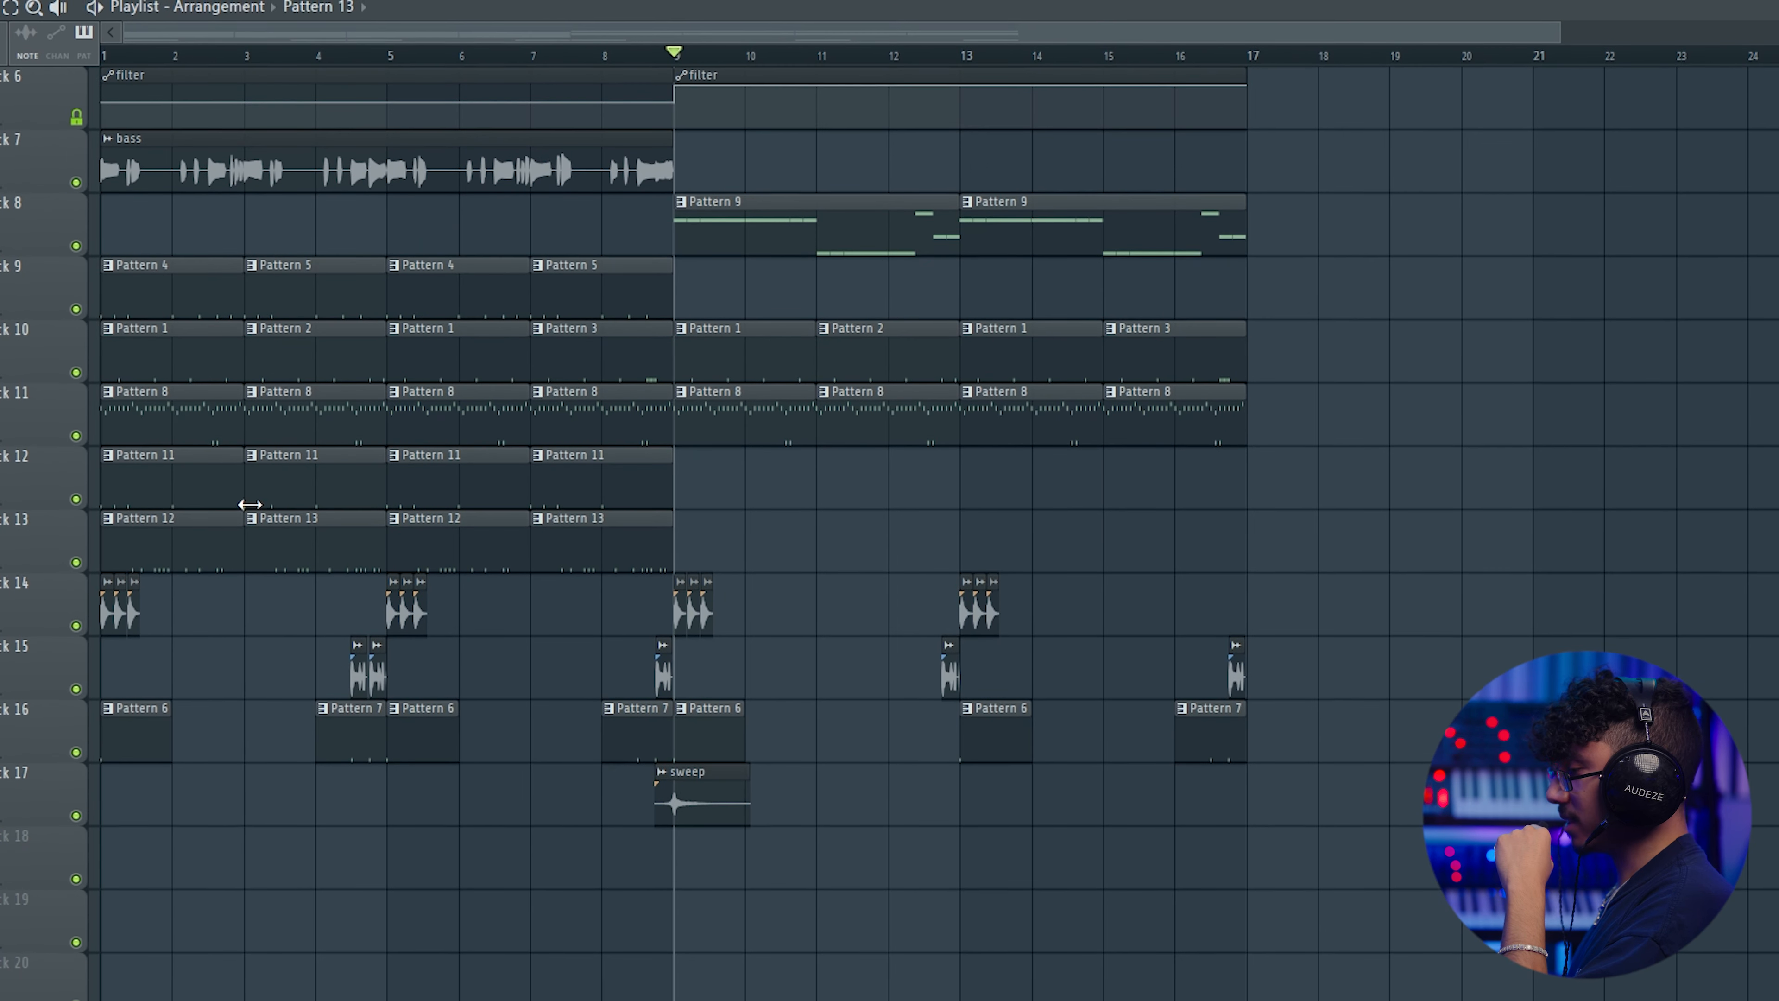
# Step: Make the percussion clip at bar 9 on Track 13 a unique pattern
pyautogui.rightClick(683, 654)
pyautogui.click(784, 854)
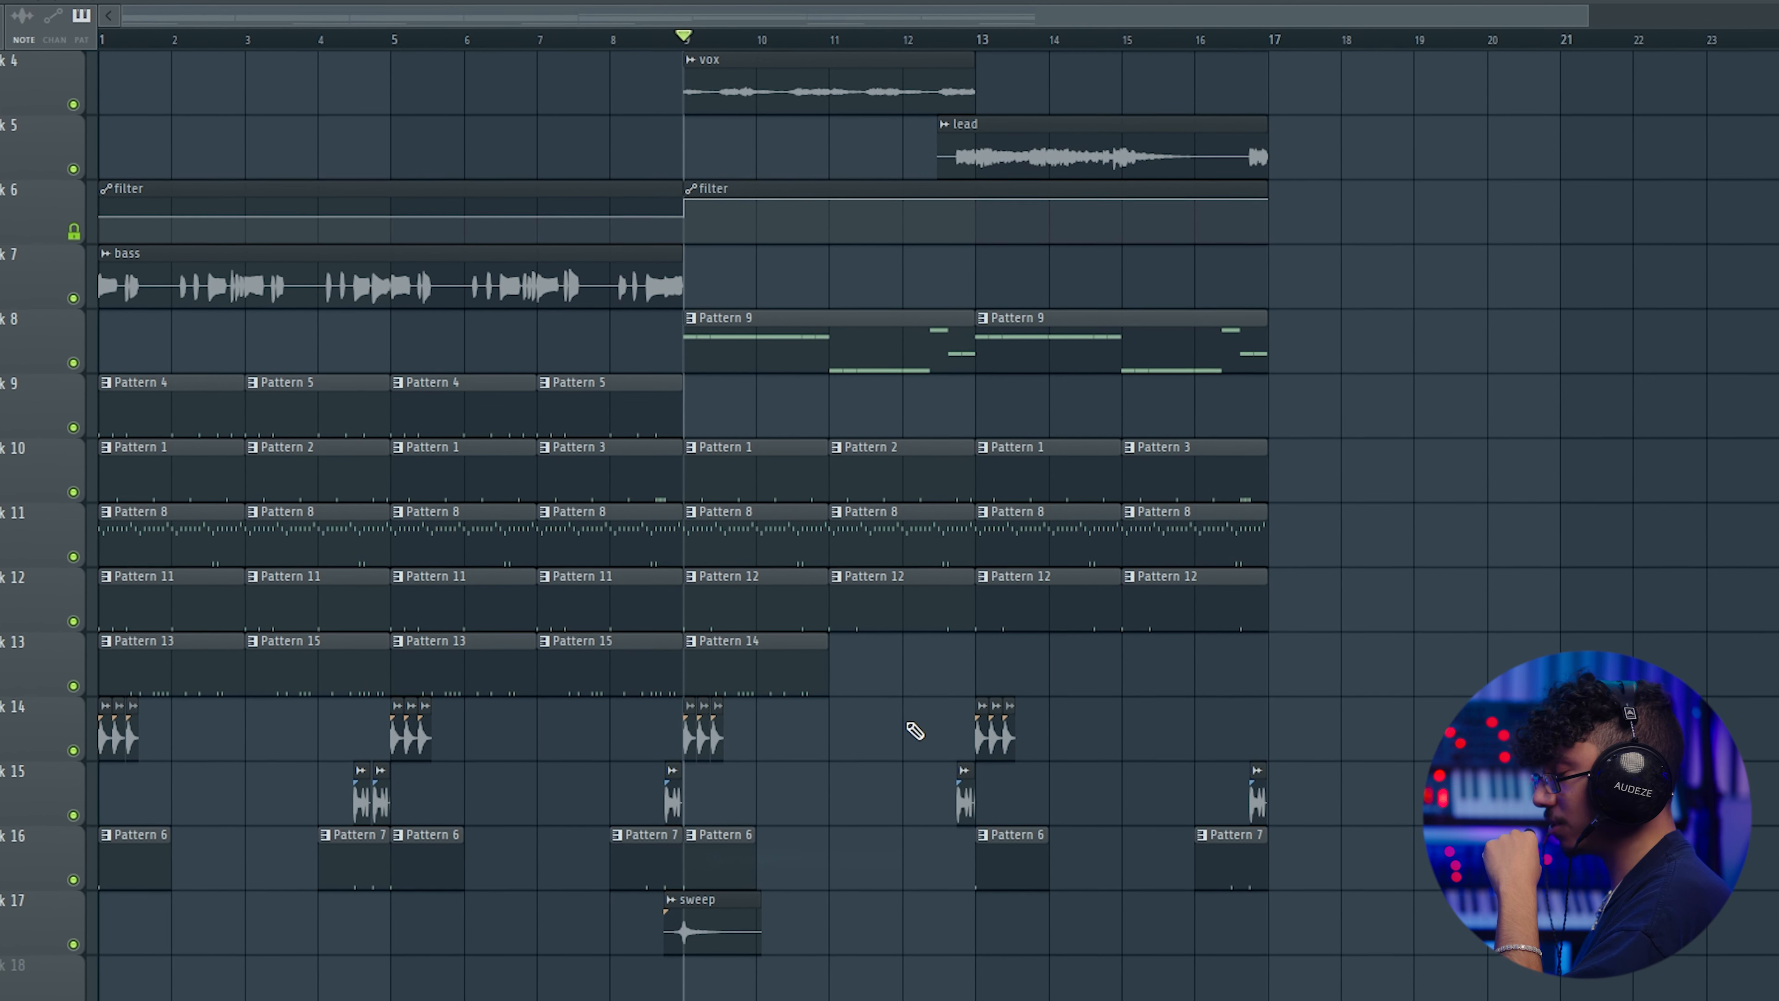
pyautogui.scroll(3, 869, 737)
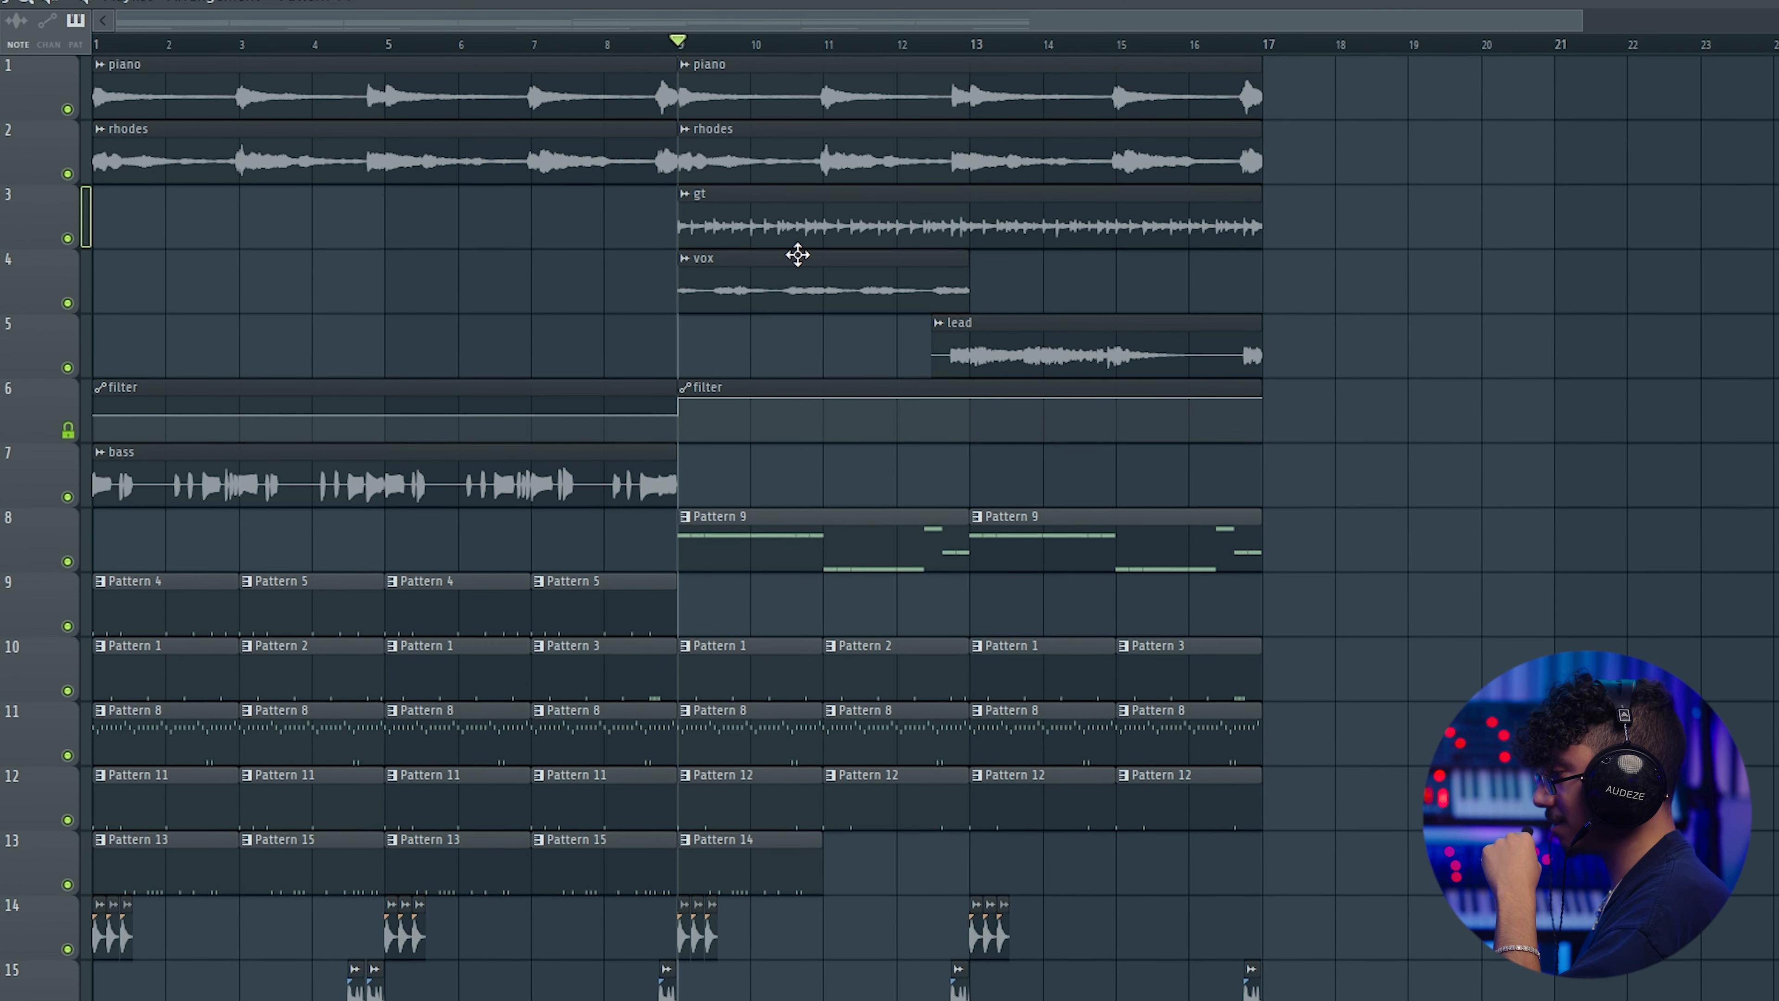
# Step: Thin out Pattern 16 by switching off the Perc Keeper CHAMBERS hits on steps 20 and 27
pyautogui.scroll(-5, 930, 462)
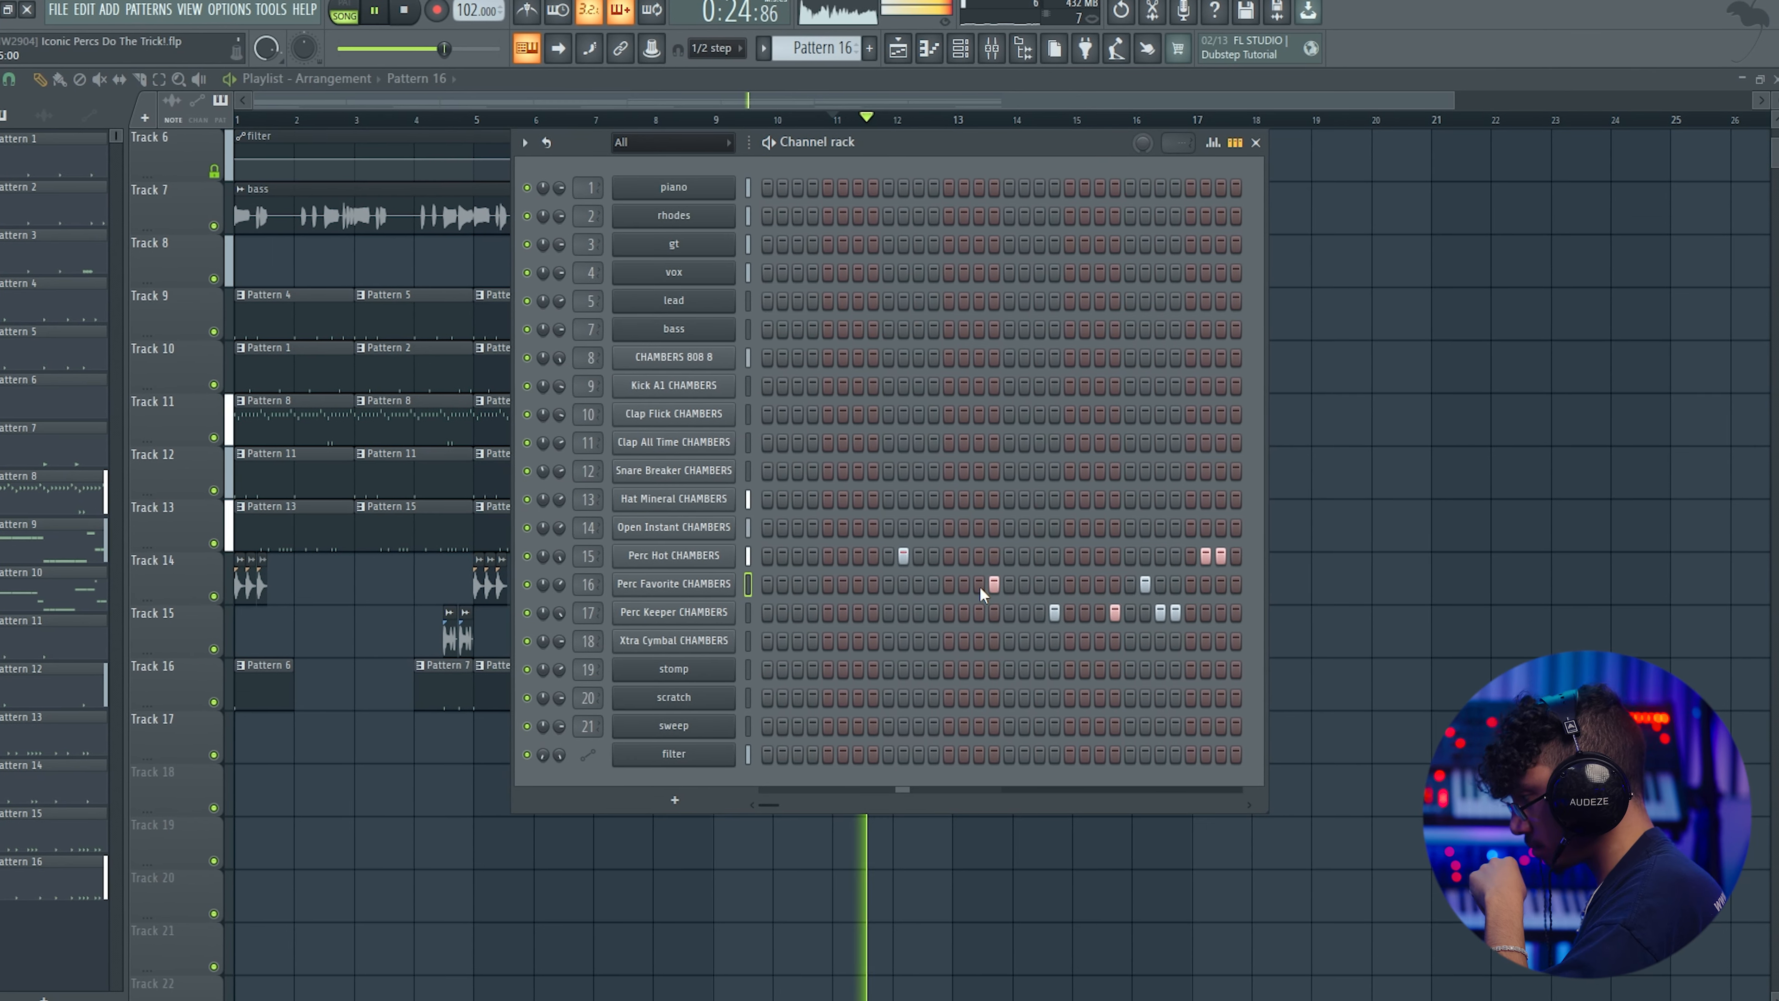
pyautogui.click(1054, 612)
pyautogui.click(1160, 613)
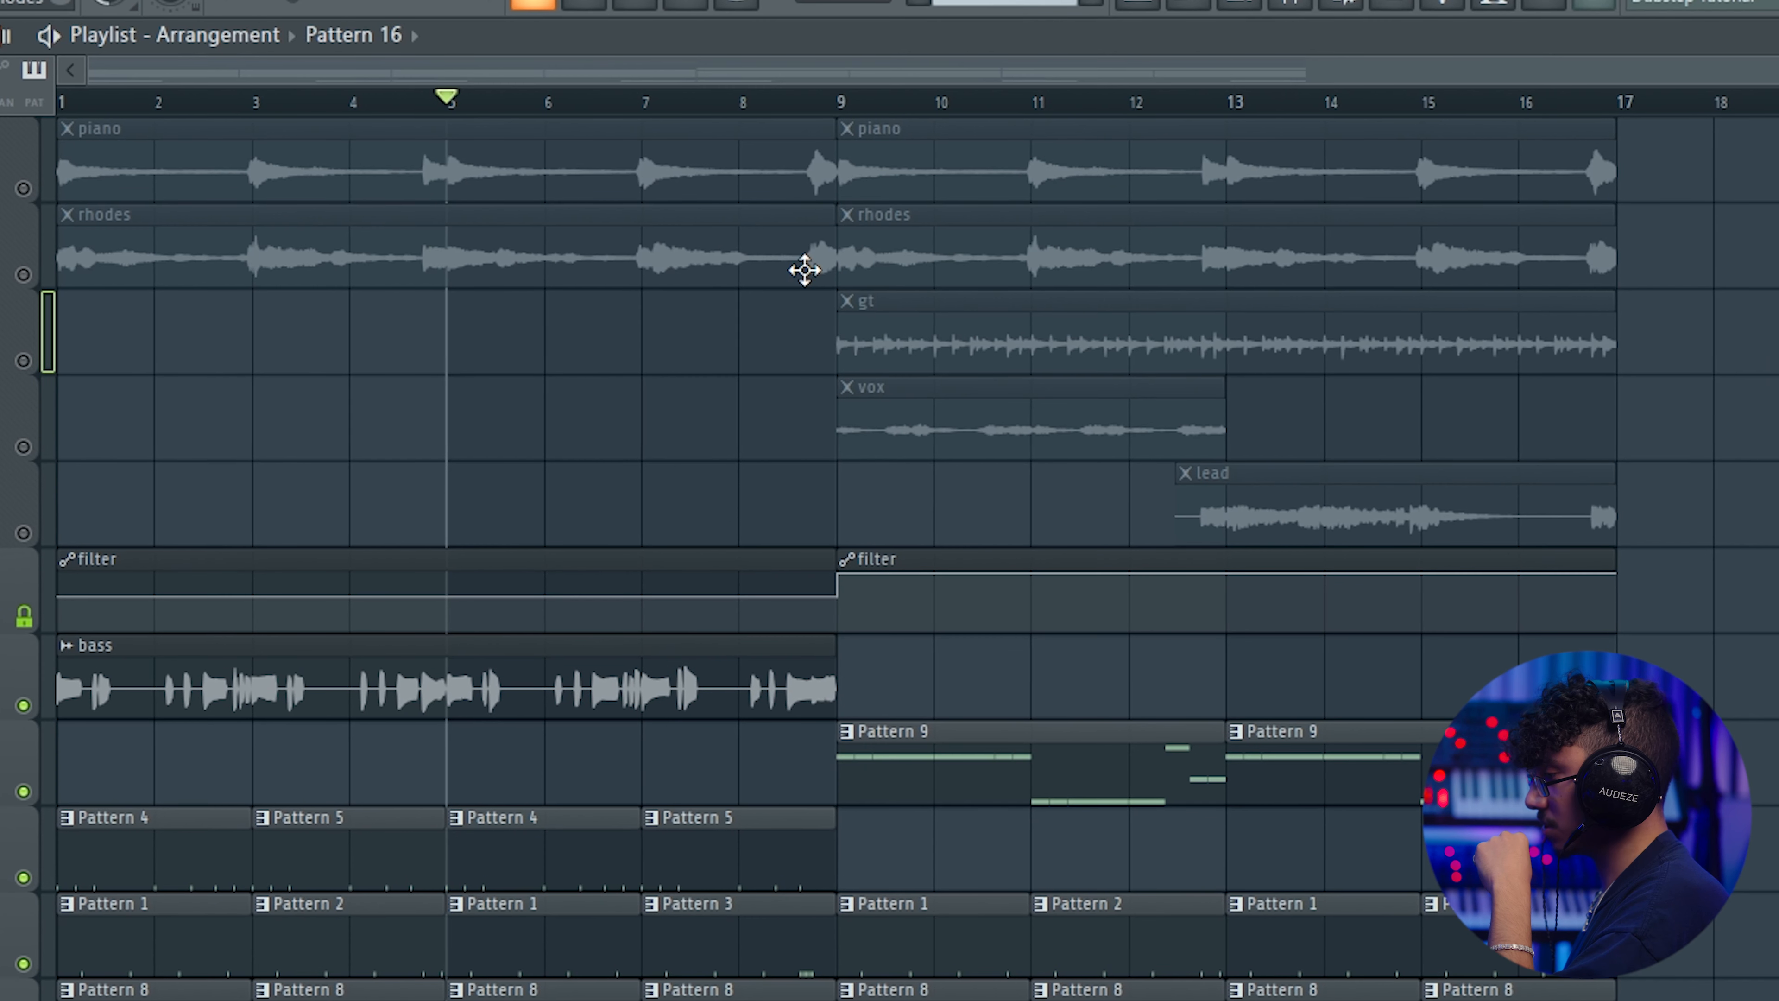
pyautogui.scroll(-7, 791, 201)
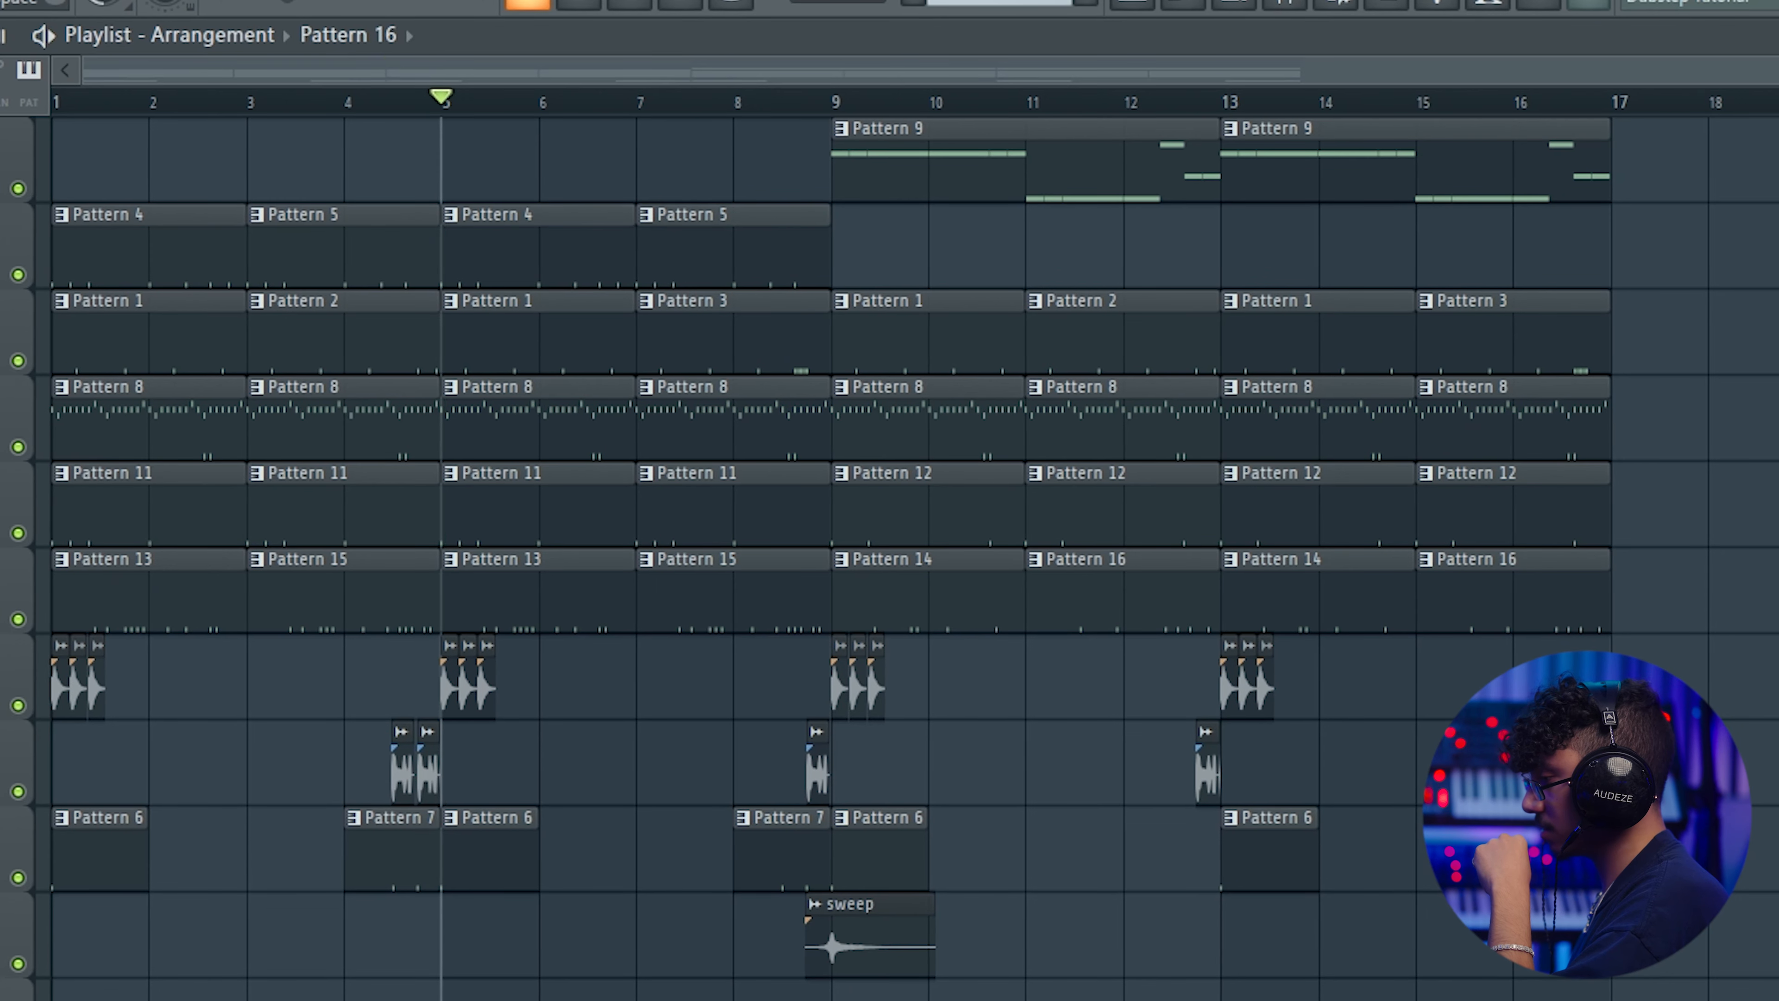